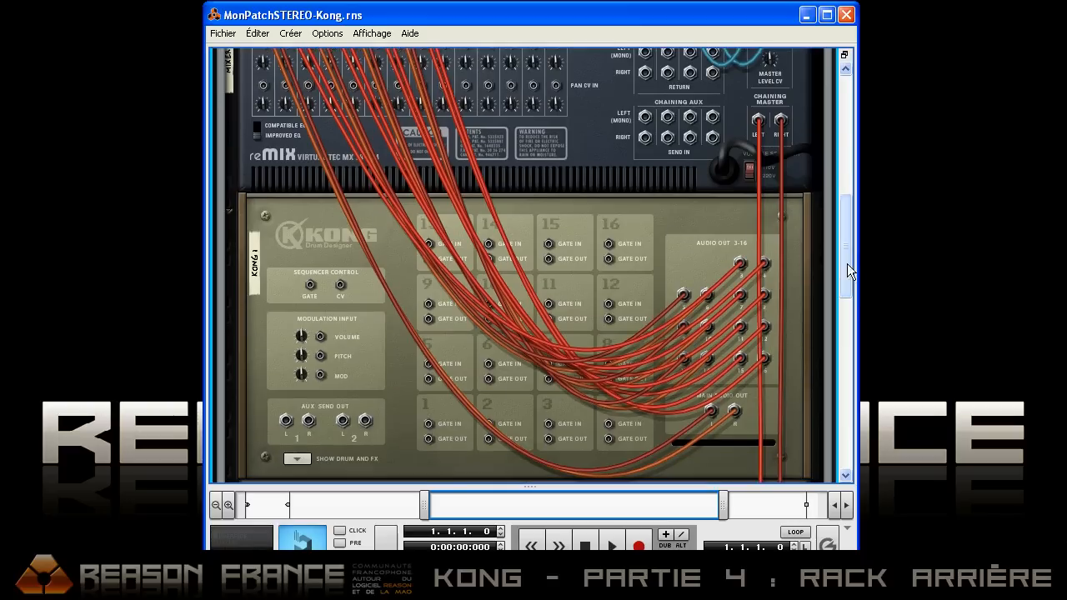
# Step: Look over the cabling between the Kong devices and mixers at the back of the rack, and flip it to the front
pyautogui.moveTo(843, 247); pyautogui.dragTo(824, 355)
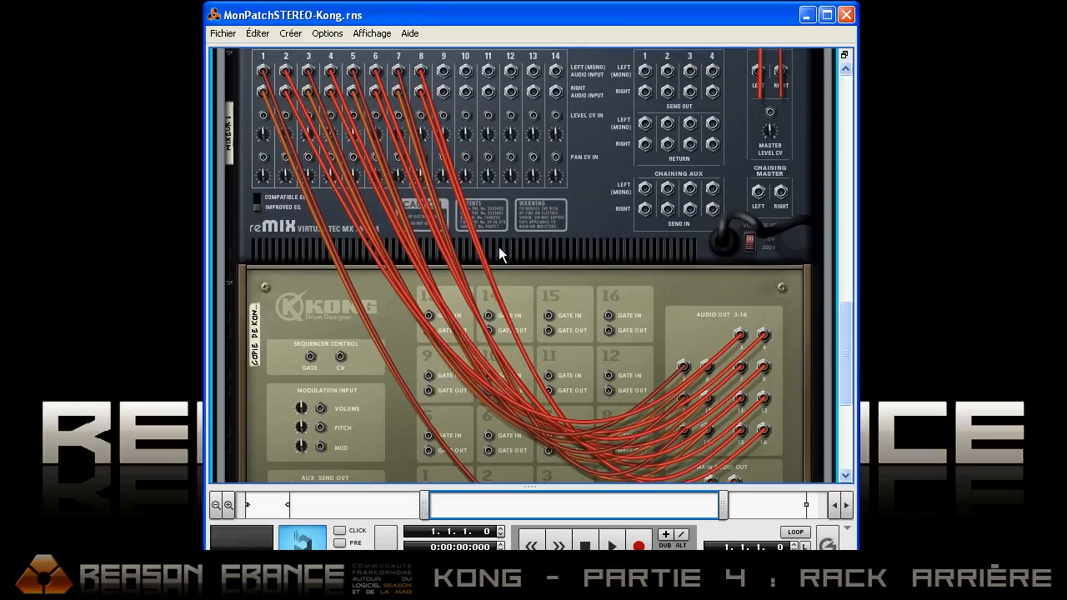
pyautogui.moveTo(848, 311)
pyautogui.mouseDown()
pyautogui.moveTo(837, 337)
pyautogui.moveTo(825, 328)
pyautogui.moveTo(825, 240)
pyautogui.moveTo(806, 168)
pyautogui.moveTo(732, 174)
pyautogui.mouseUp()
pyautogui.press('Tab')
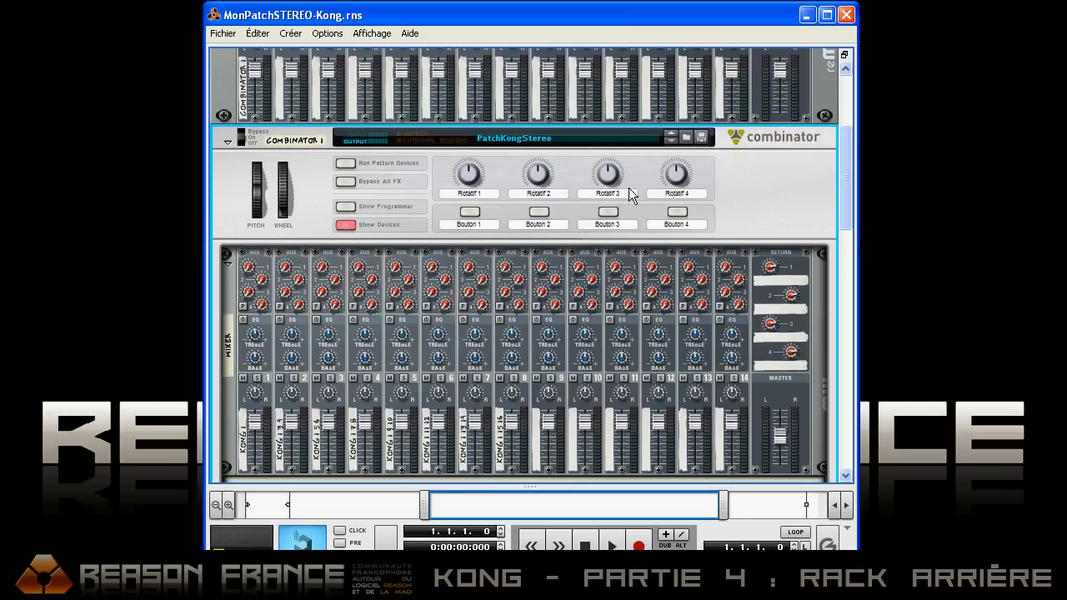
# Step: Hide the devices inside Combinator 1 and show them again to look at its contents
pyautogui.click(349, 228)
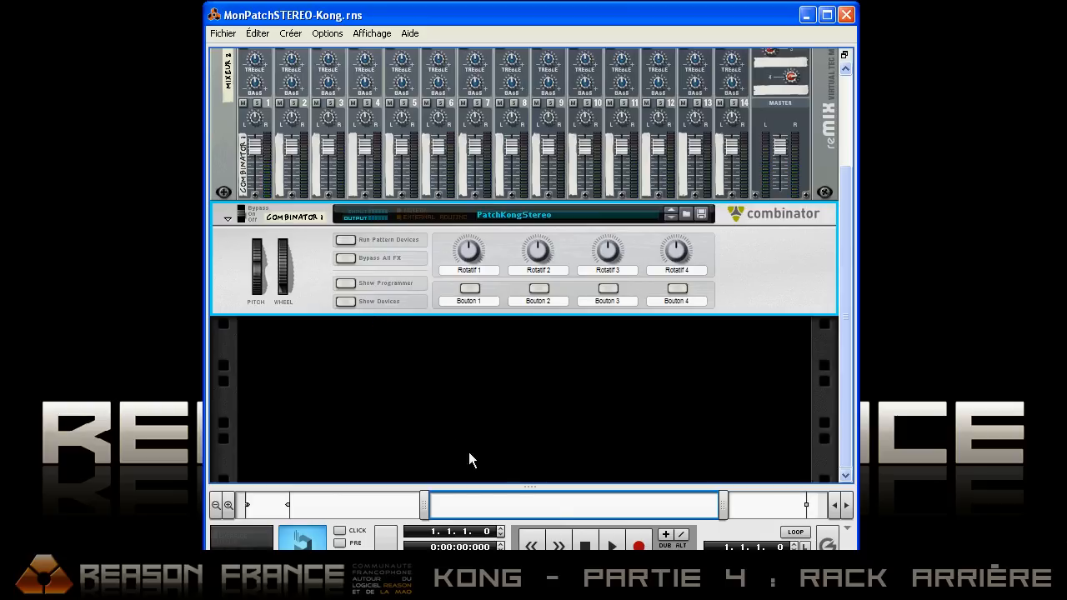
pyautogui.click(345, 302)
pyautogui.scroll(-2, 548, 309)
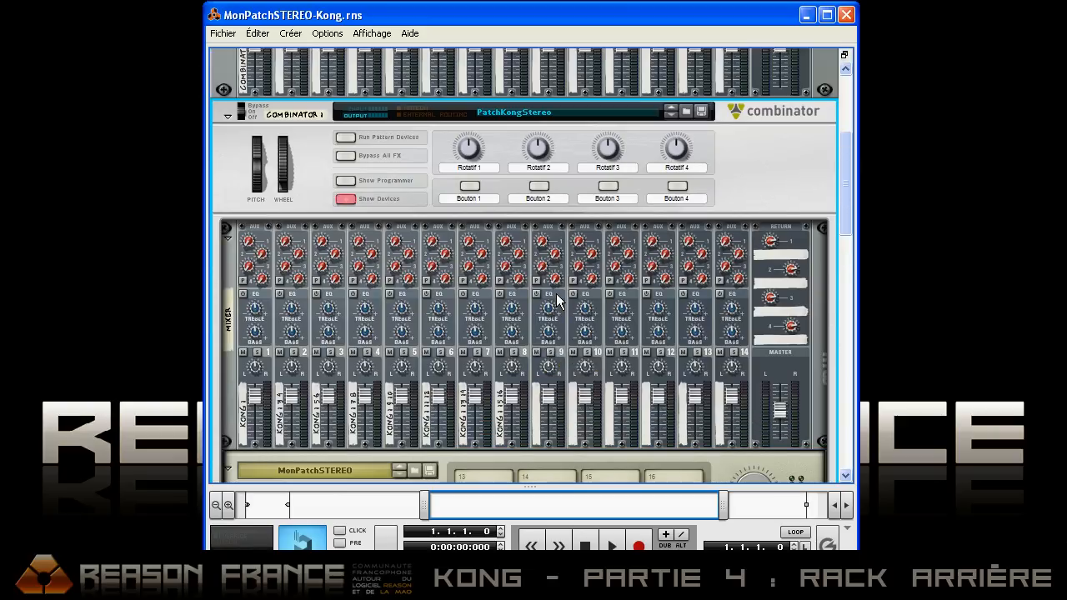
pyautogui.scroll(1, 557, 302)
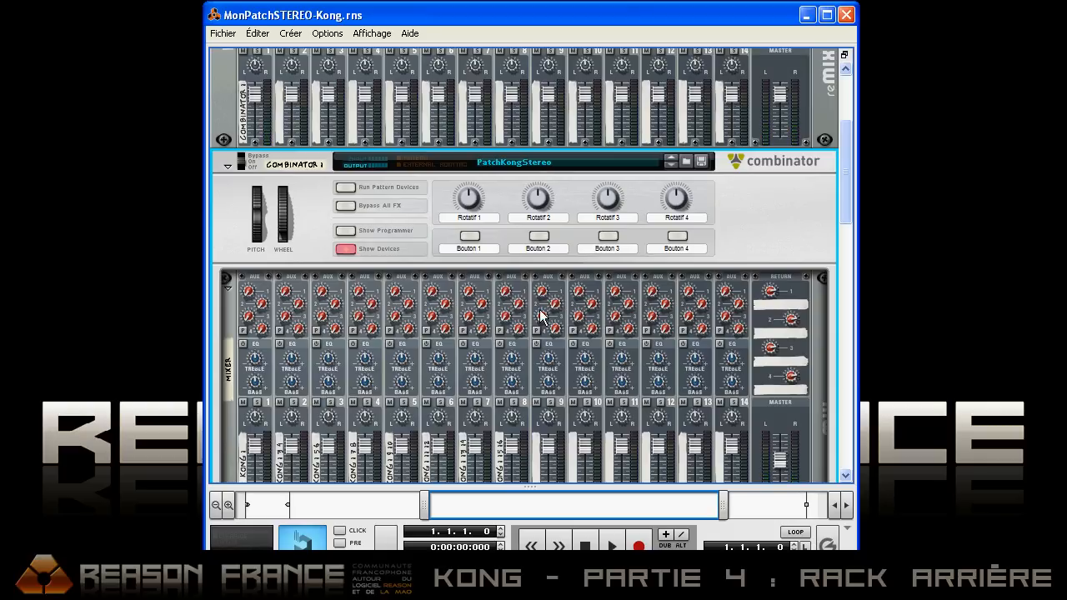
# Step: Create a new song document and add a Kong drum designer below the mixer
pyautogui.click(224, 35)
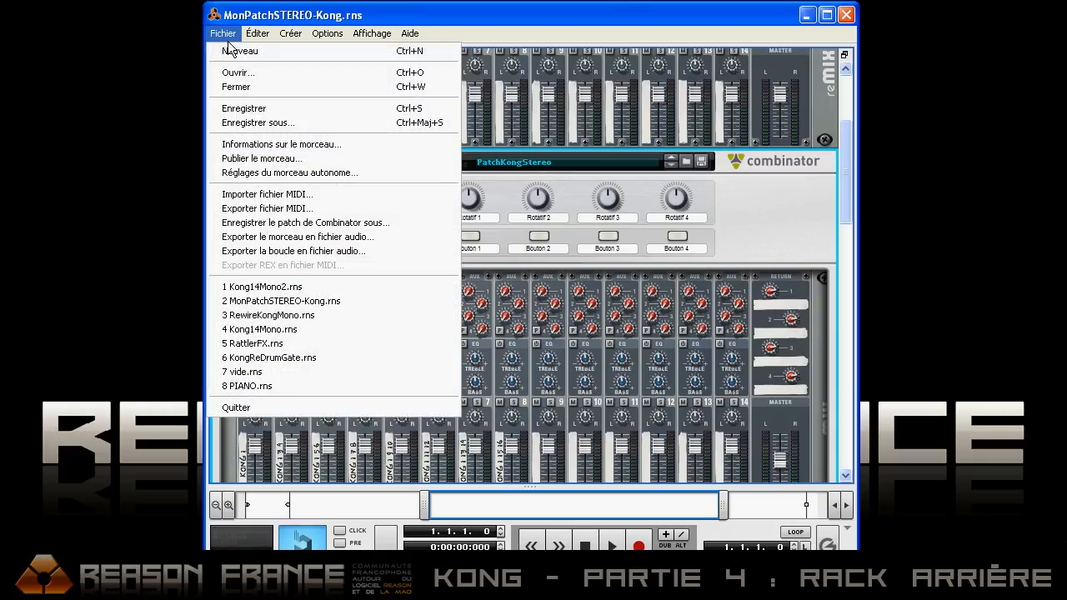
pyautogui.click(235, 51)
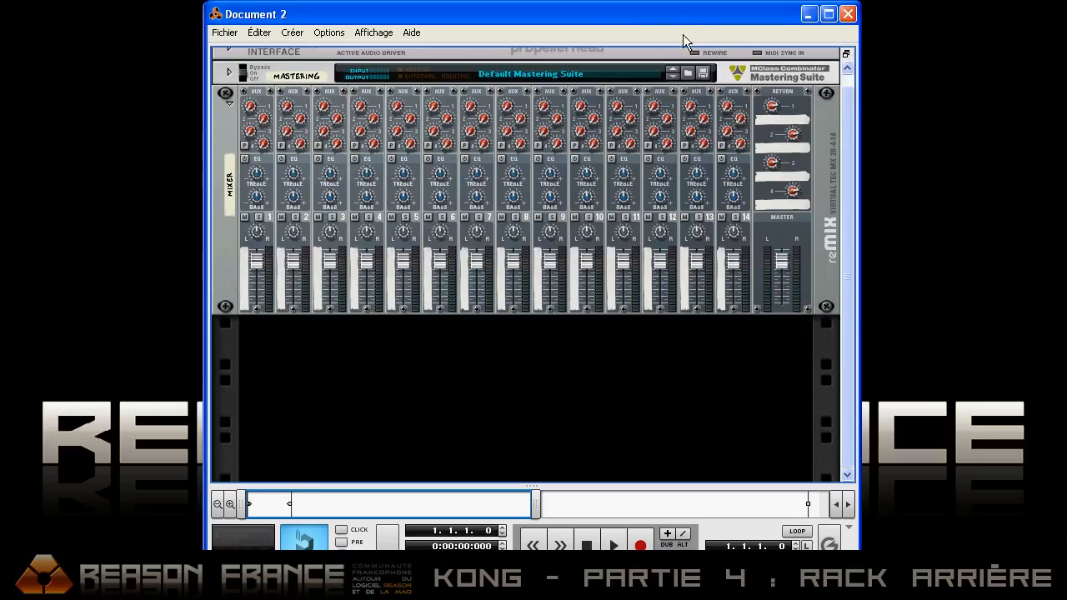
pyautogui.moveTo(687, 14); pyautogui.dragTo(595, 60)
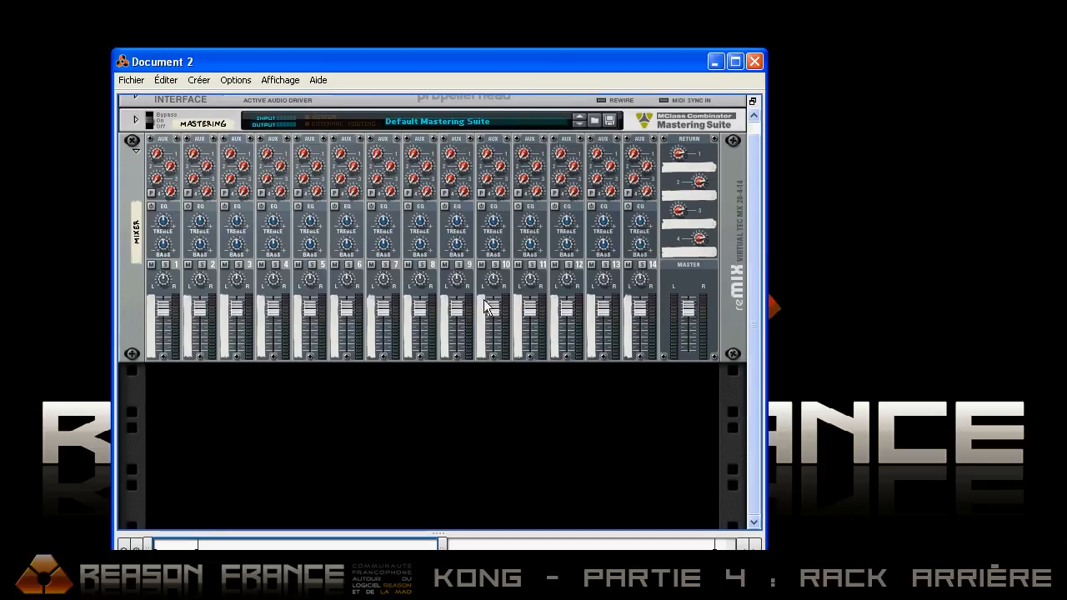
pyautogui.rightClick(325, 392)
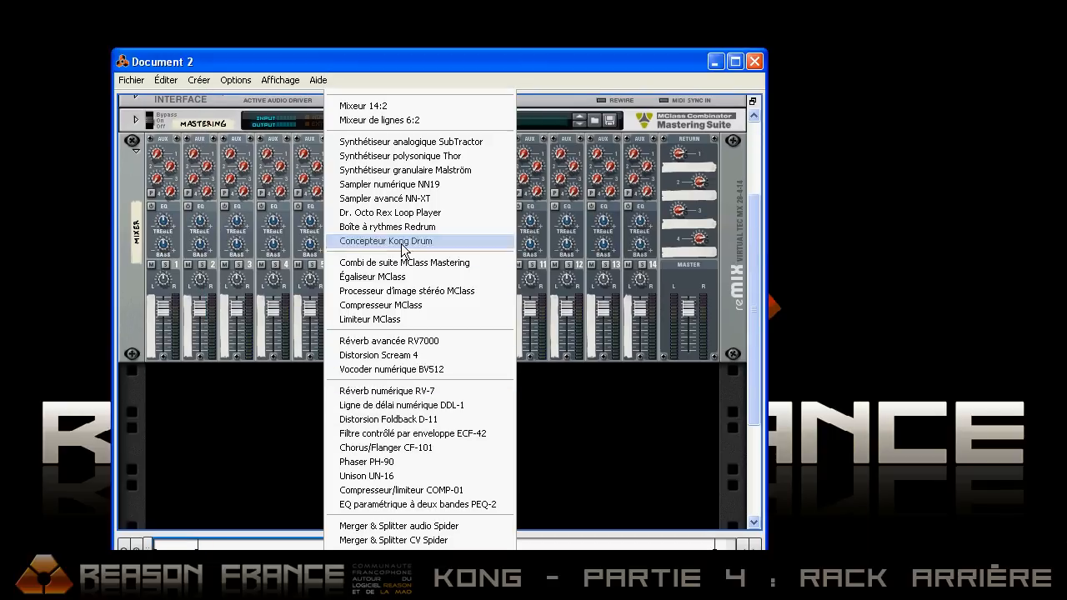
pyautogui.click(404, 243)
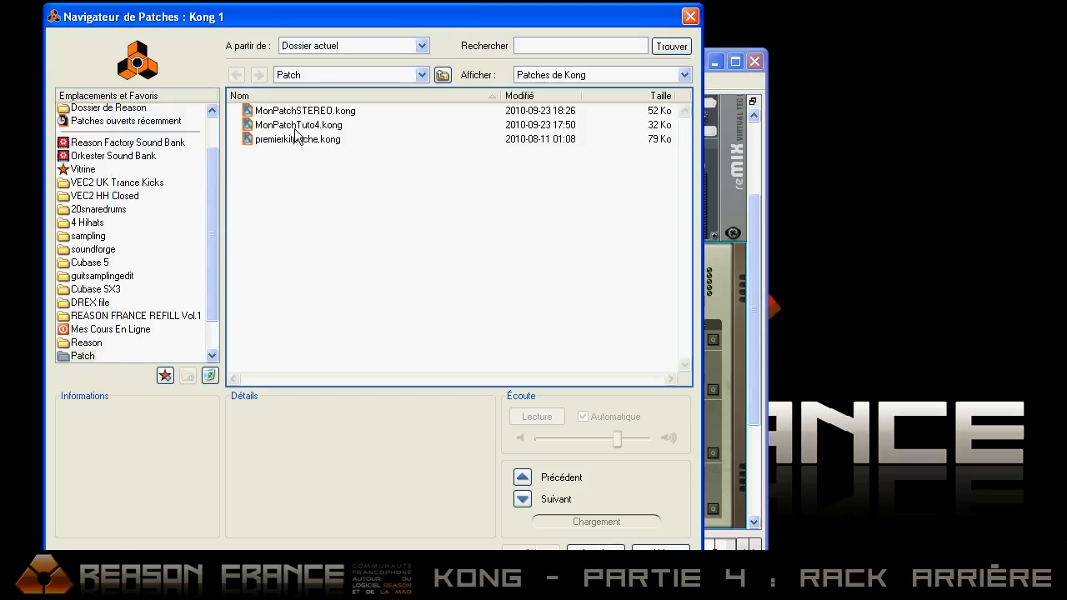
# Step: Load the MonPatchTuto4.kong patch into Kong and move the document window back over the screen centre
pyautogui.click(289, 126)
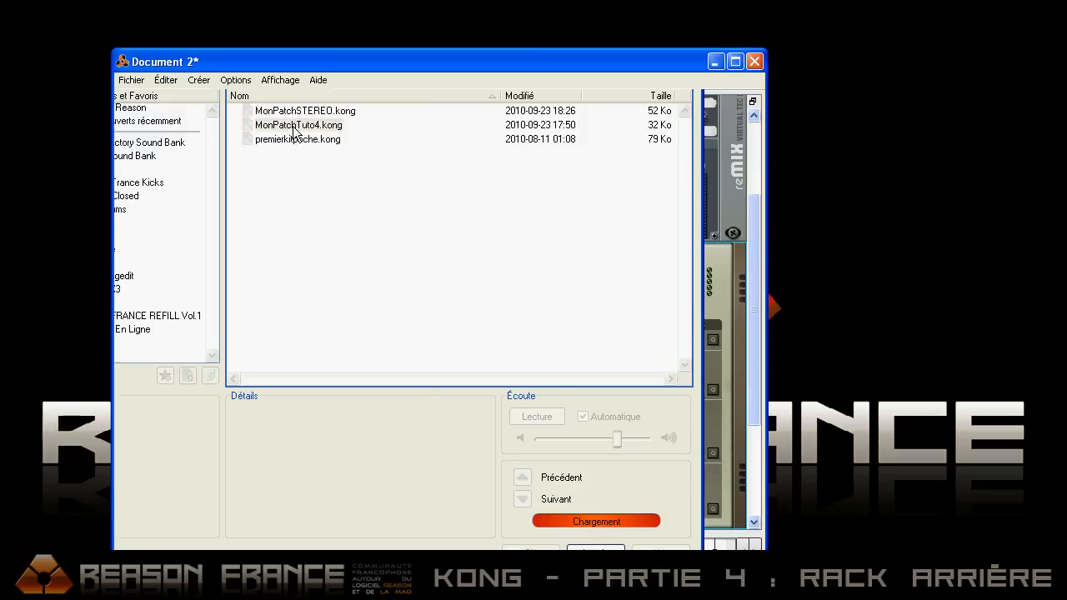
pyautogui.doubleClick(291, 126)
pyautogui.moveTo(607, 61); pyautogui.dragTo(703, 20)
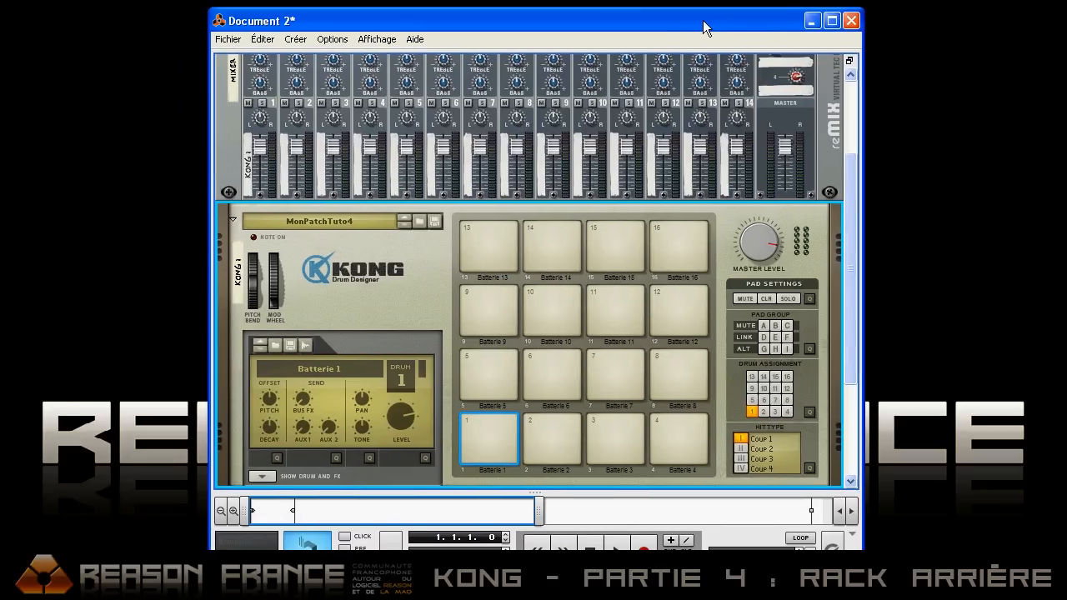
# Step: Show Kong's drum and effects section and look through the output options for Batterie 1
pyautogui.scroll(-3, 614, 223)
pyautogui.click(266, 325)
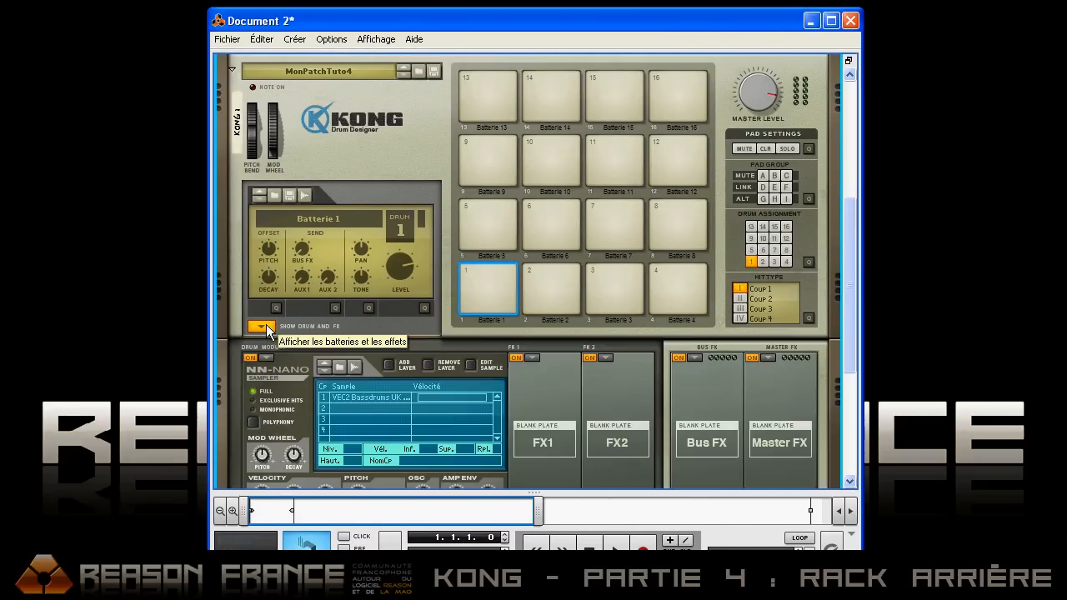
pyautogui.scroll(-4, 540, 273)
pyautogui.scroll(1, 617, 302)
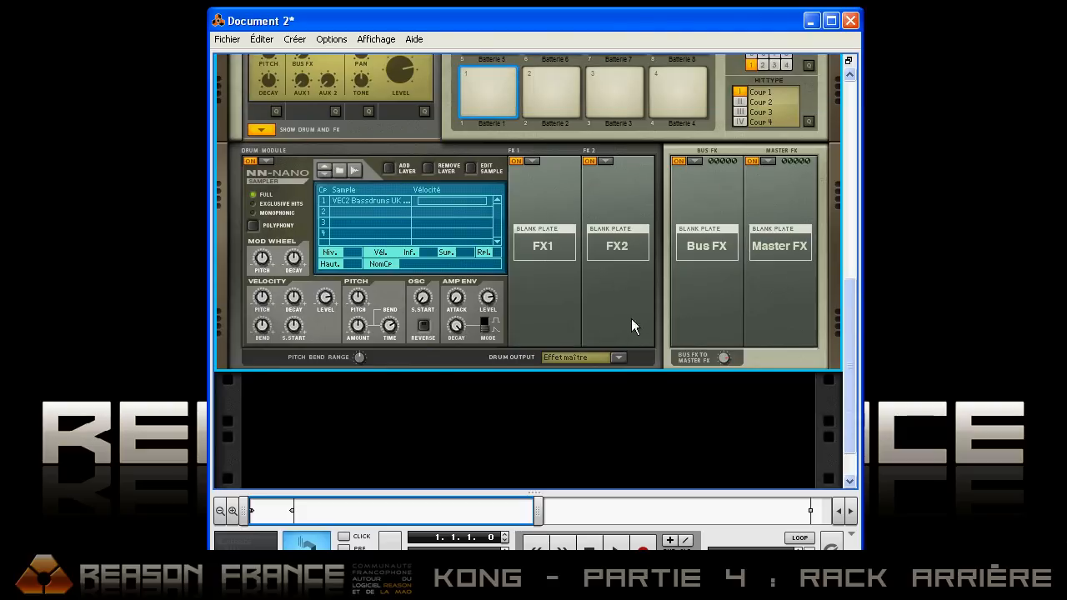
pyautogui.click(617, 356)
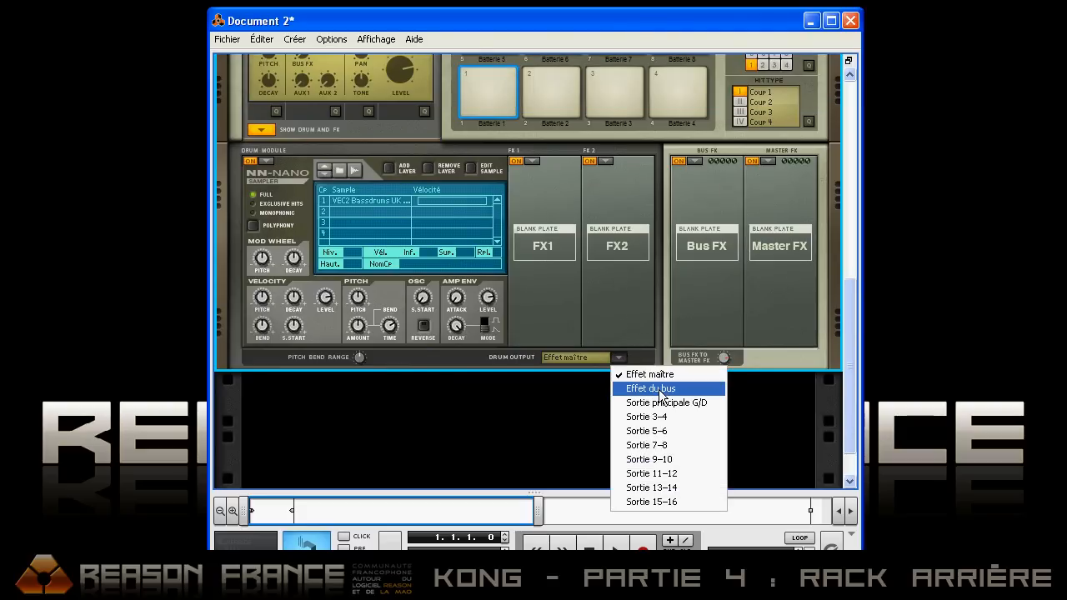
pyautogui.click(560, 411)
# Step: Load Écho d'enregistrement as Kong's bus effect and Réverb de la pièce as its master effect
pyautogui.moveTo(848, 351); pyautogui.dragTo(846, 313)
pyautogui.click(693, 247)
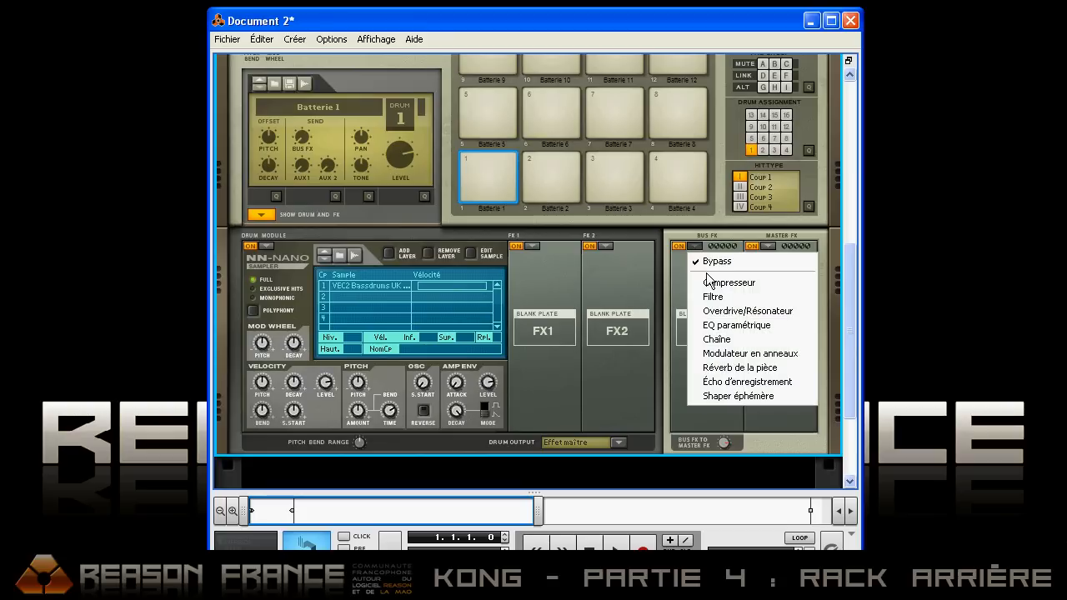
pyautogui.click(727, 382)
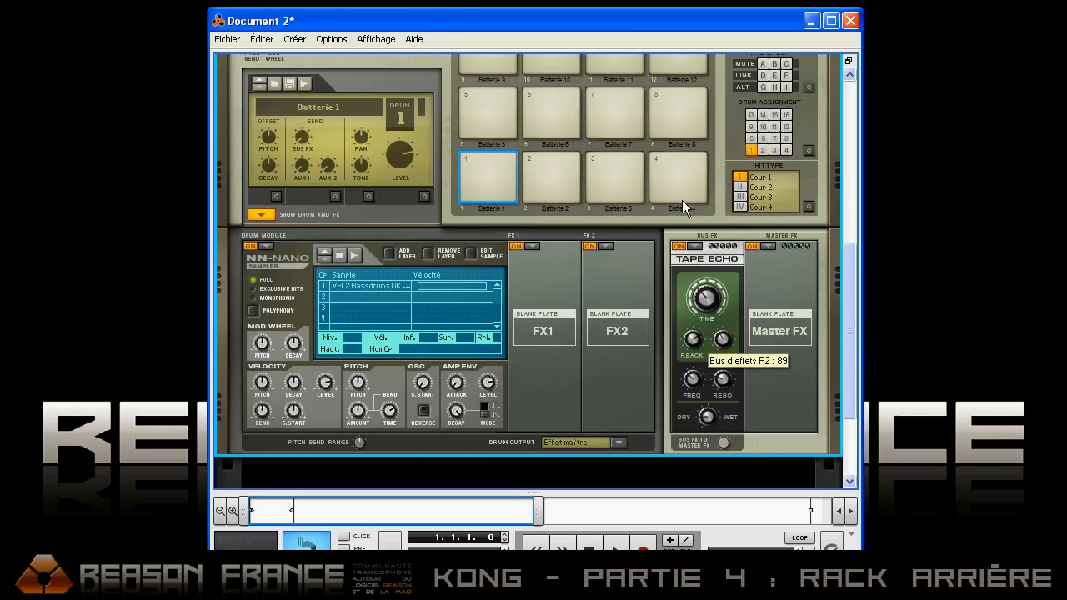
pyautogui.click(769, 248)
pyautogui.click(805, 367)
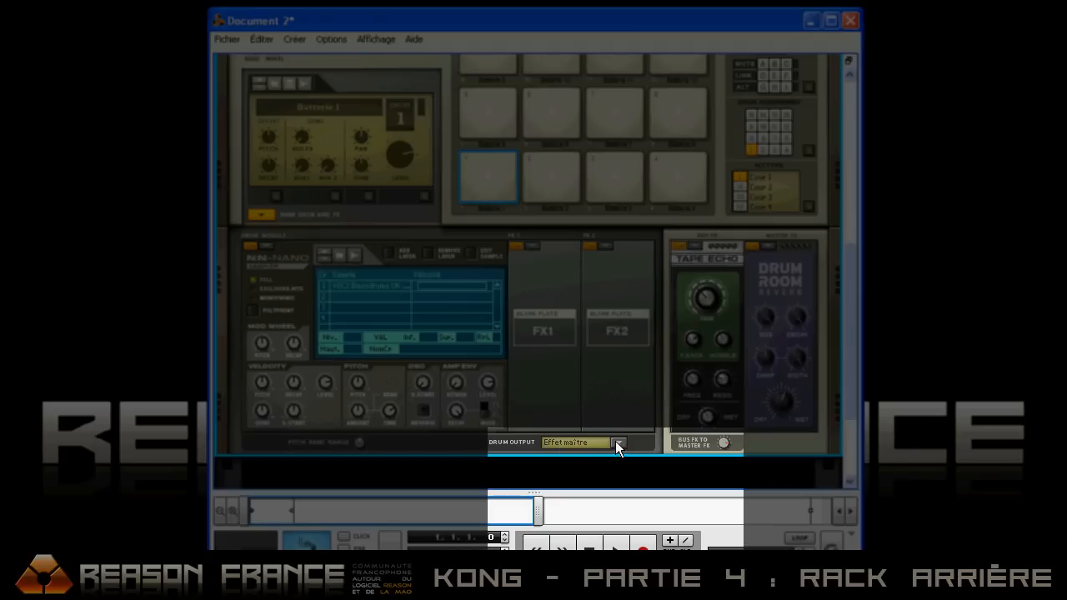
# Step: Check the drum output options for Batterie 1 and raise its bus FX send to 127
pyautogui.click(618, 443)
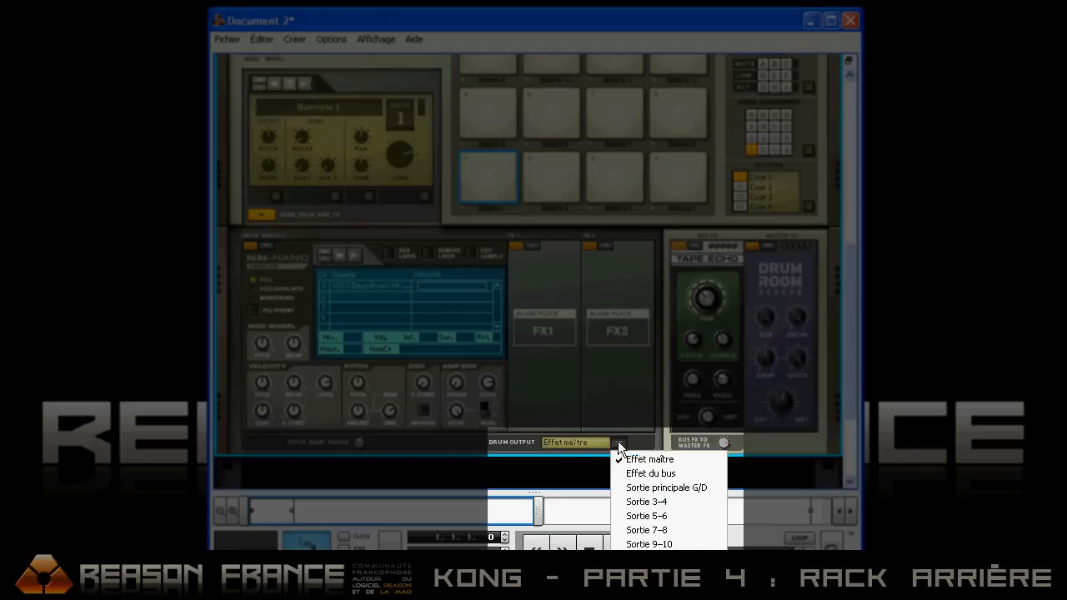
pyautogui.click(633, 340)
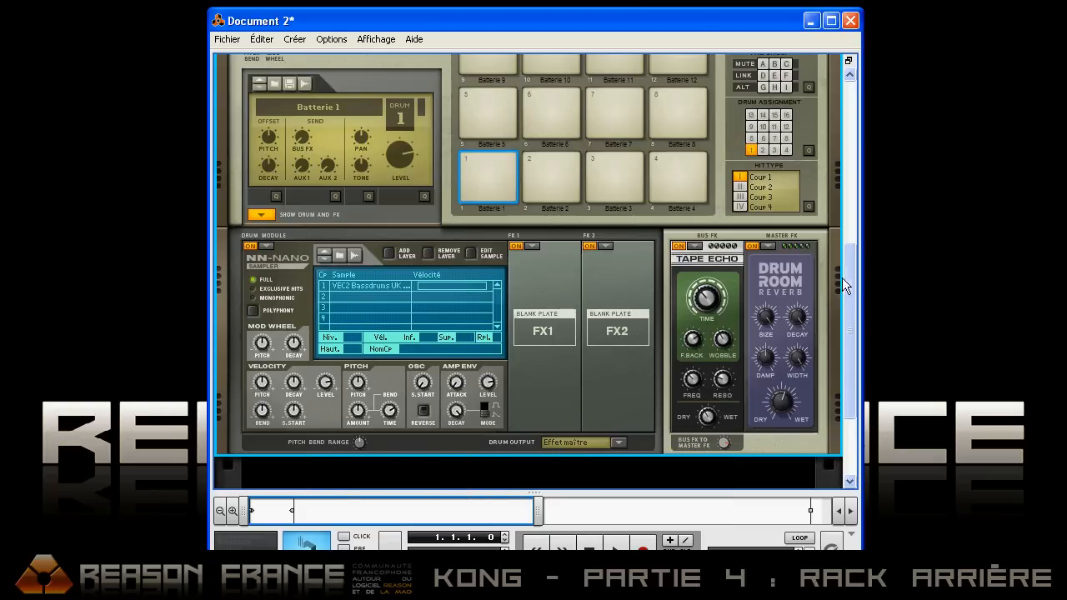
pyautogui.moveTo(849, 278); pyautogui.dragTo(845, 271)
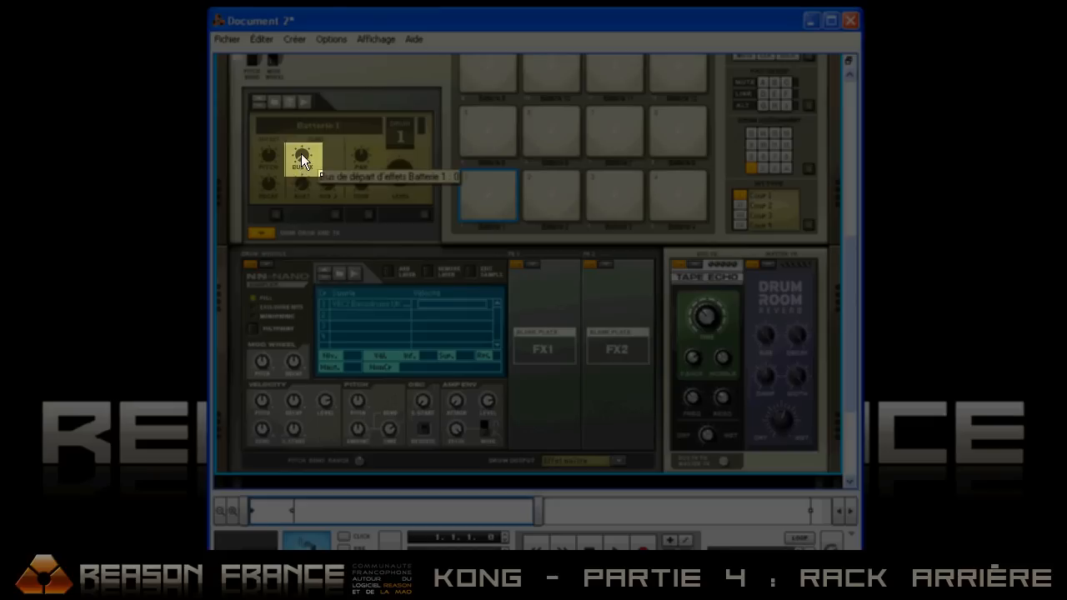
pyautogui.moveTo(301, 154)
pyautogui.mouseDown()
pyautogui.moveTo(321, 43)
pyautogui.moveTo(333, 84)
pyautogui.moveTo(317, 149)
pyautogui.moveTo(302, 155)
pyautogui.mouseUp()
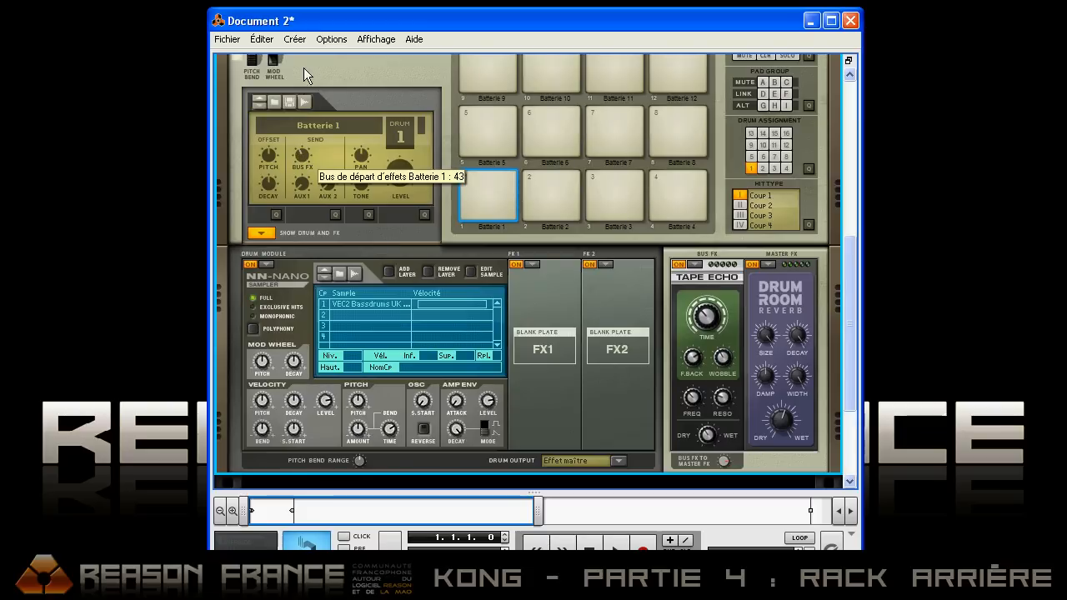
pyautogui.moveTo(298, 164); pyautogui.dragTo(314, 52)
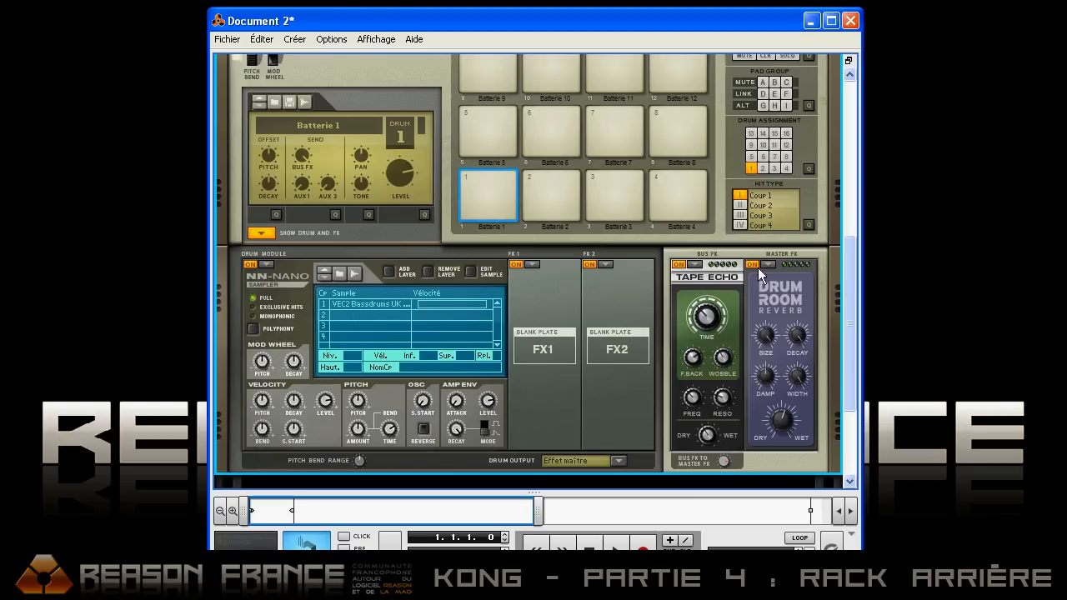
# Step: Play pads 4, 8, 7, 6, 1, 2 and 3 to compare how the bus and master effects act on each drum
pyautogui.click(674, 183)
pyautogui.click(676, 122)
pyautogui.click(635, 117)
pyautogui.click(547, 121)
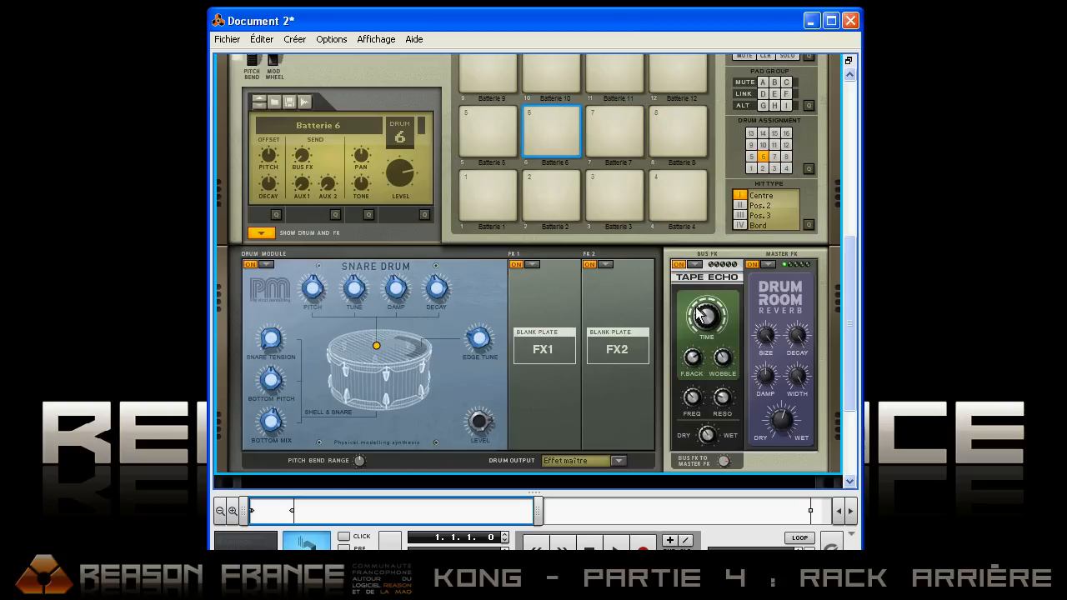
pyautogui.click(487, 188)
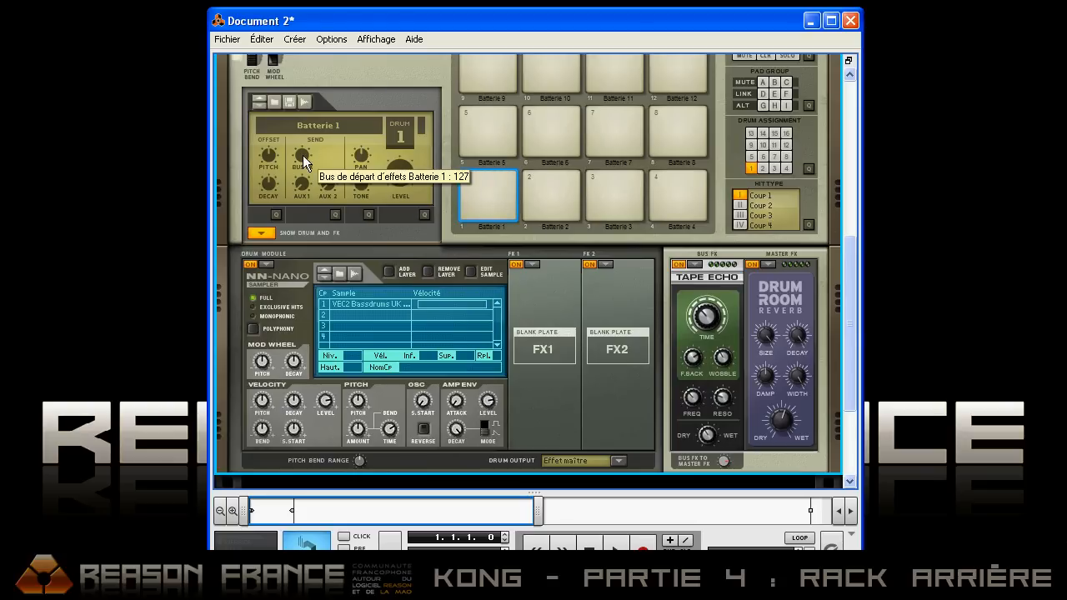
pyautogui.click(524, 183)
pyautogui.click(605, 182)
pyautogui.click(540, 129)
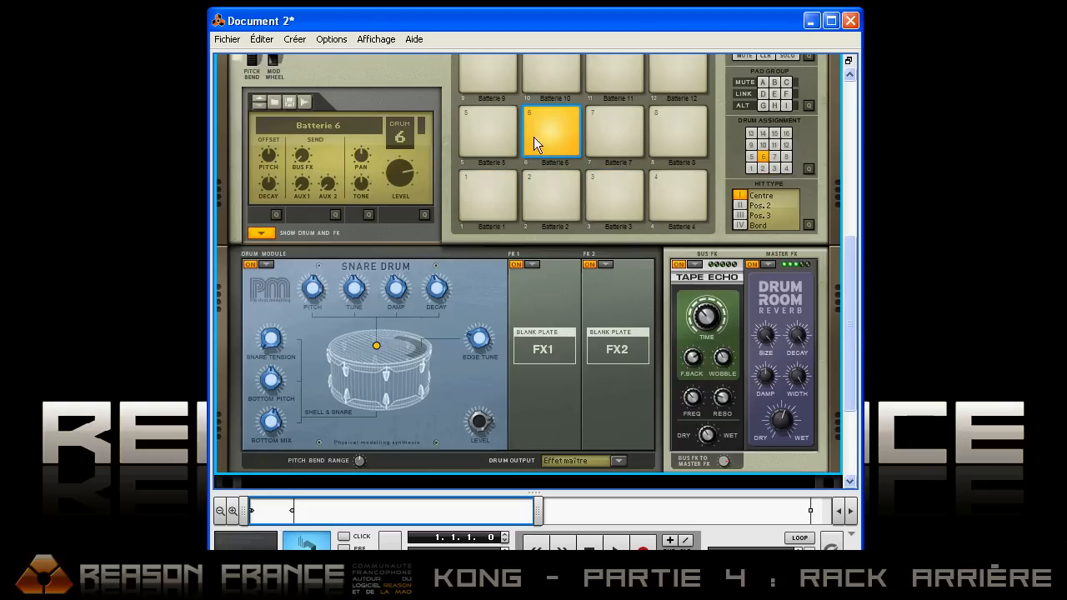
pyautogui.click(485, 184)
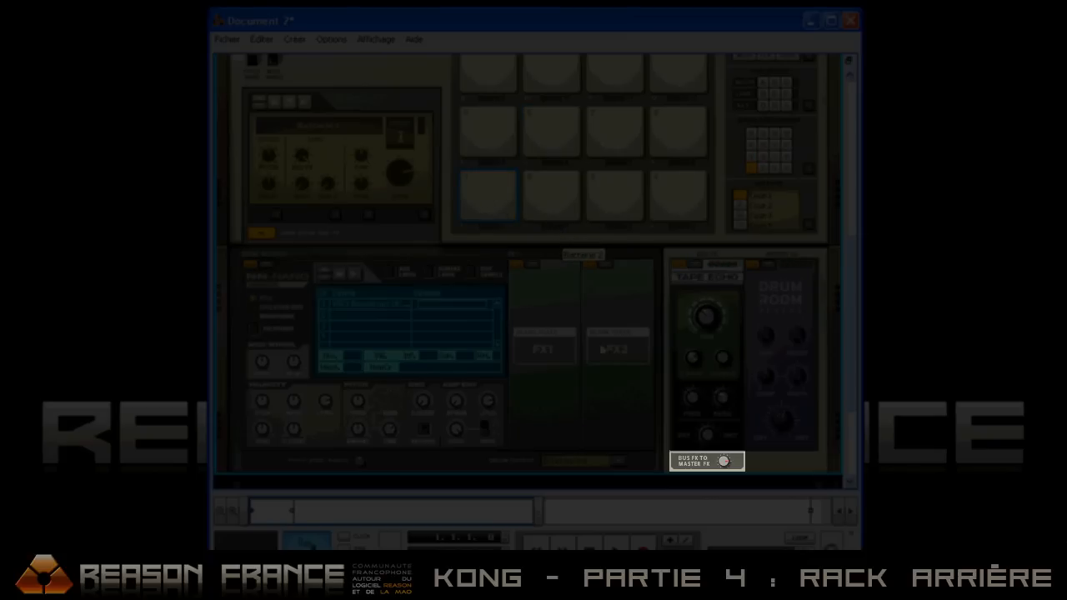
# Step: Turn the Bus FX to Master FX level down and back up, and lower Batterie 1's bus FX send
pyautogui.scroll(-2, 723, 450)
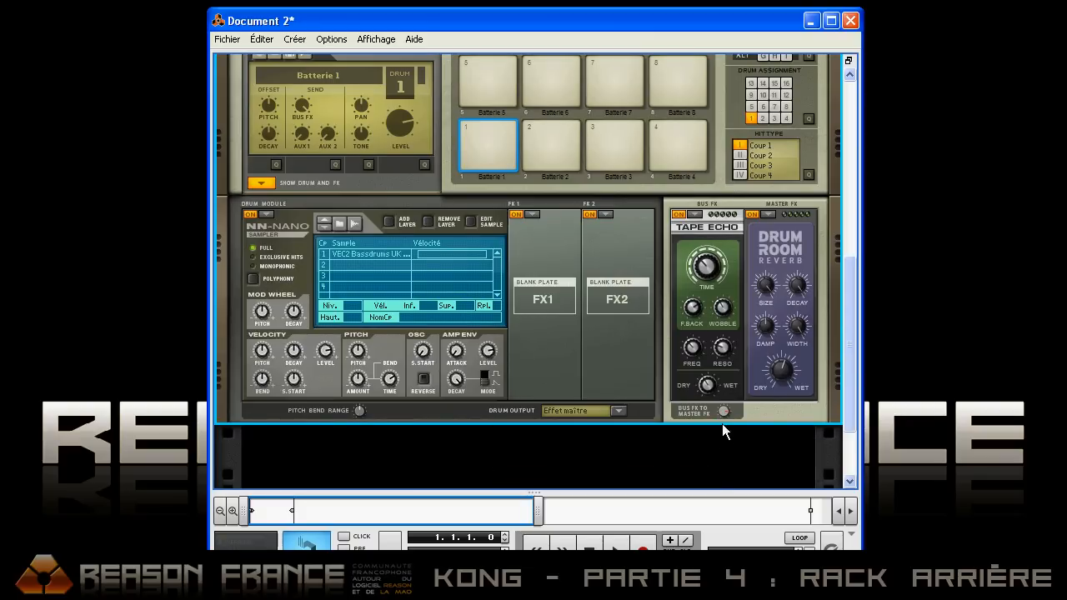
pyautogui.moveTo(723, 416); pyautogui.dragTo(722, 463)
pyautogui.moveTo(725, 424); pyautogui.dragTo(659, 351)
pyautogui.scroll(2, 637, 350)
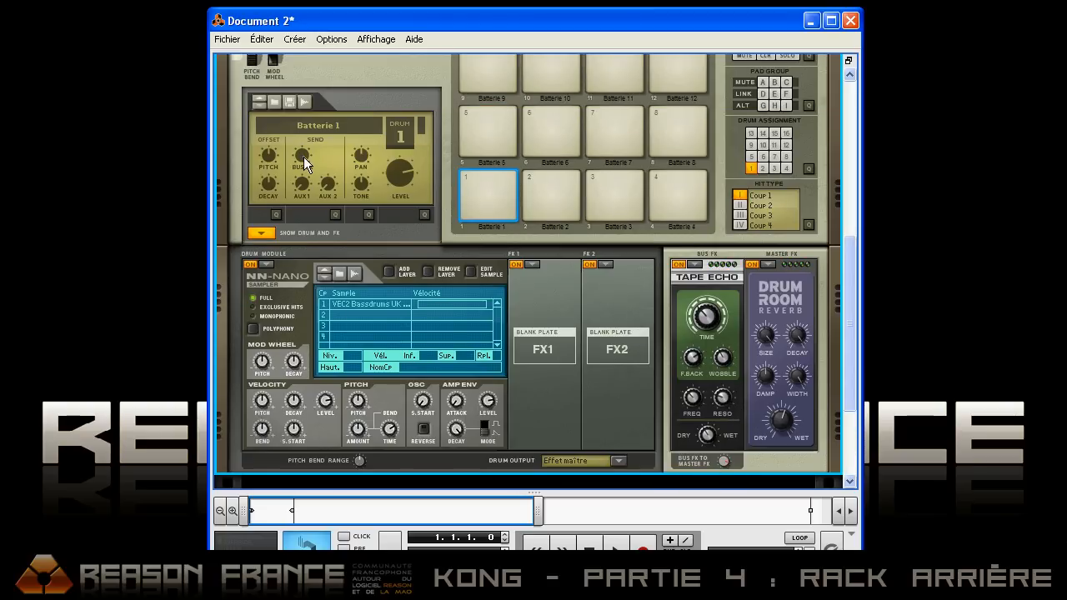
pyautogui.moveTo(305, 164); pyautogui.dragTo(325, 452)
# Step: Select Batterie 2 and route its drum output to Effet du bus
pyautogui.click(547, 188)
pyautogui.scroll(-1, 575, 225)
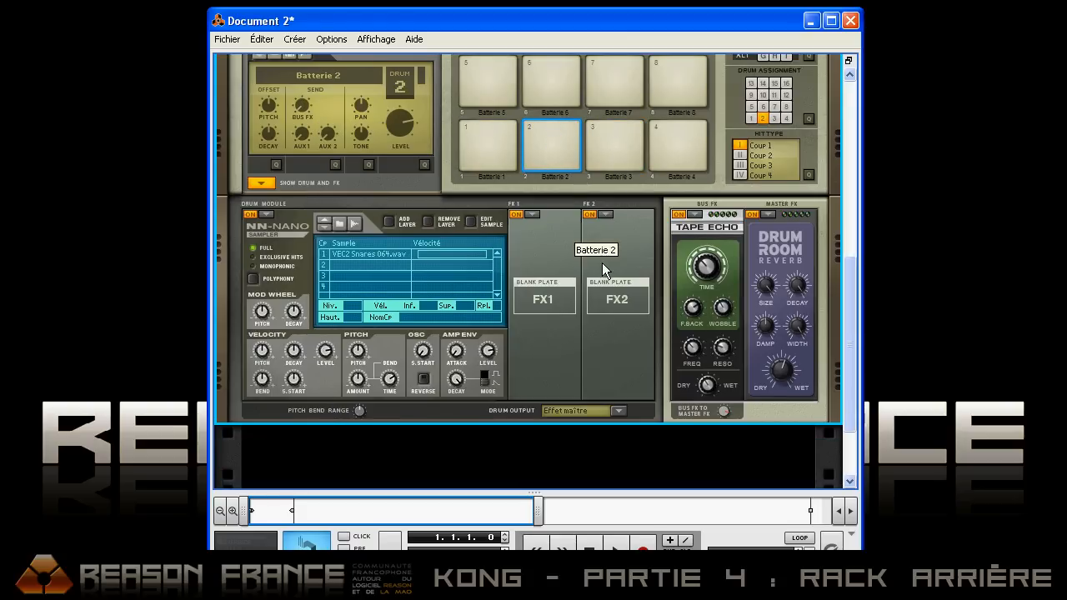
pyautogui.click(619, 410)
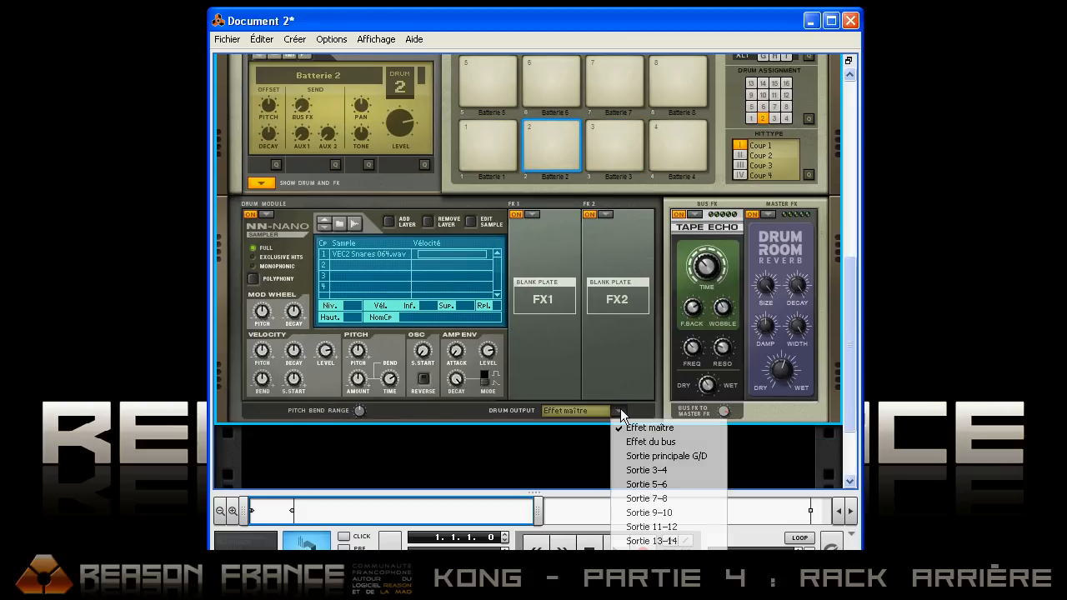
pyautogui.click(658, 444)
# Step: Play pad 2 repeatedly to hear Batterie 2 through the Tape Echo bus effect
pyautogui.click(544, 127)
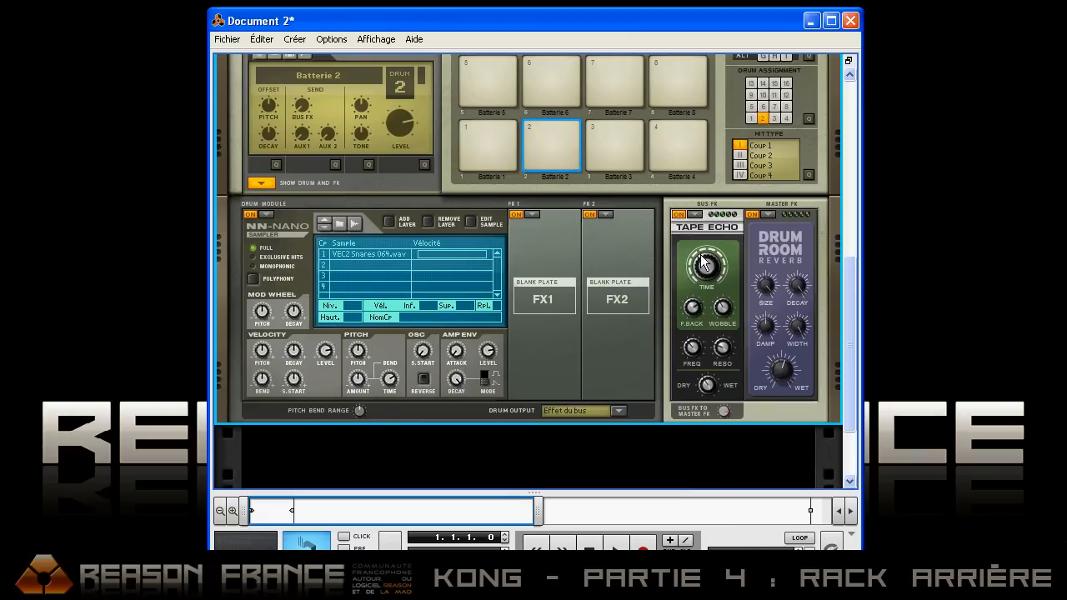
pyautogui.click(558, 139)
pyautogui.click(558, 139)
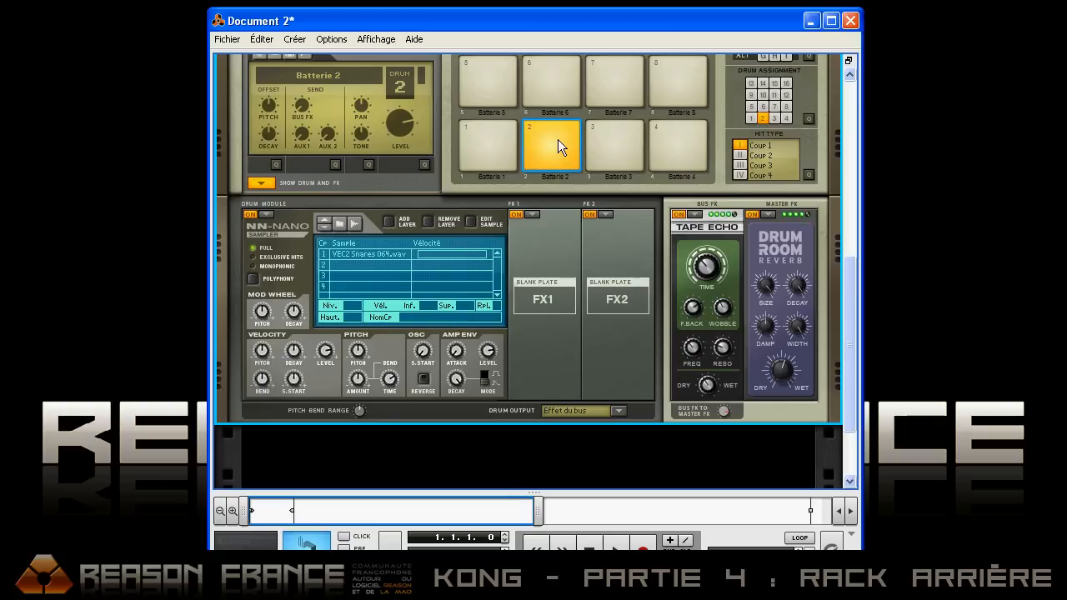
pyautogui.moveTo(710, 247); pyautogui.dragTo(710, 262)
# Step: Route Batterie 2's drum output to Sortie principale G/D
pyautogui.moveTo(302, 104)
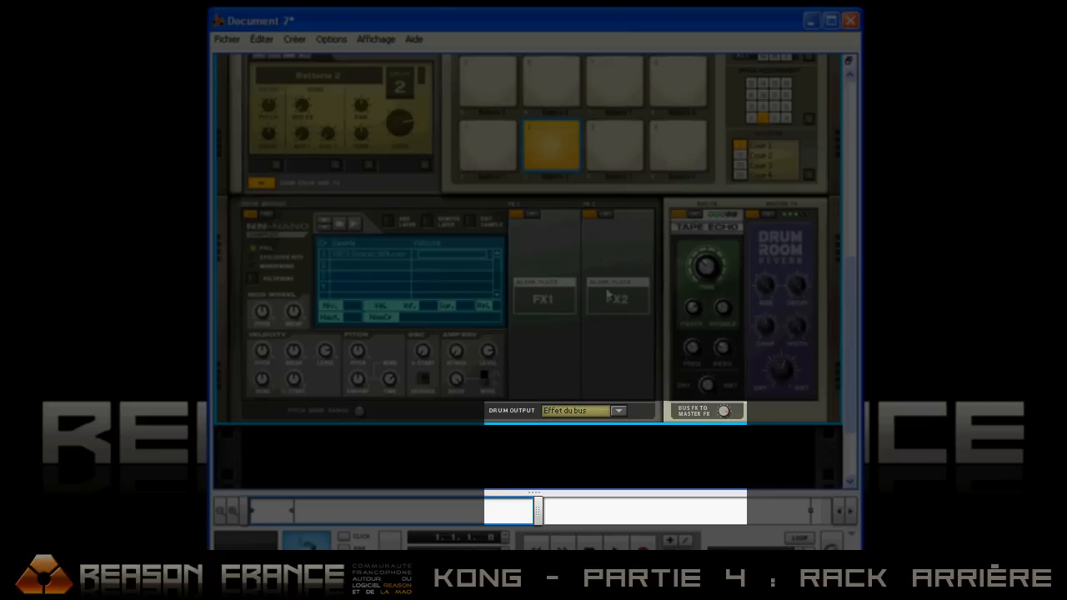
pyautogui.click(619, 411)
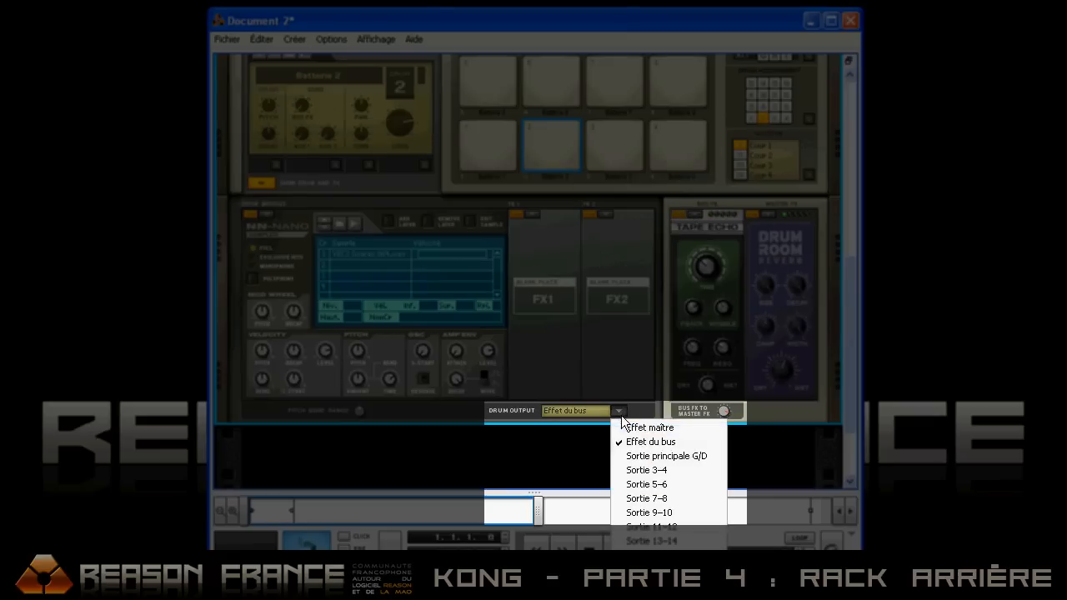
pyautogui.click(671, 458)
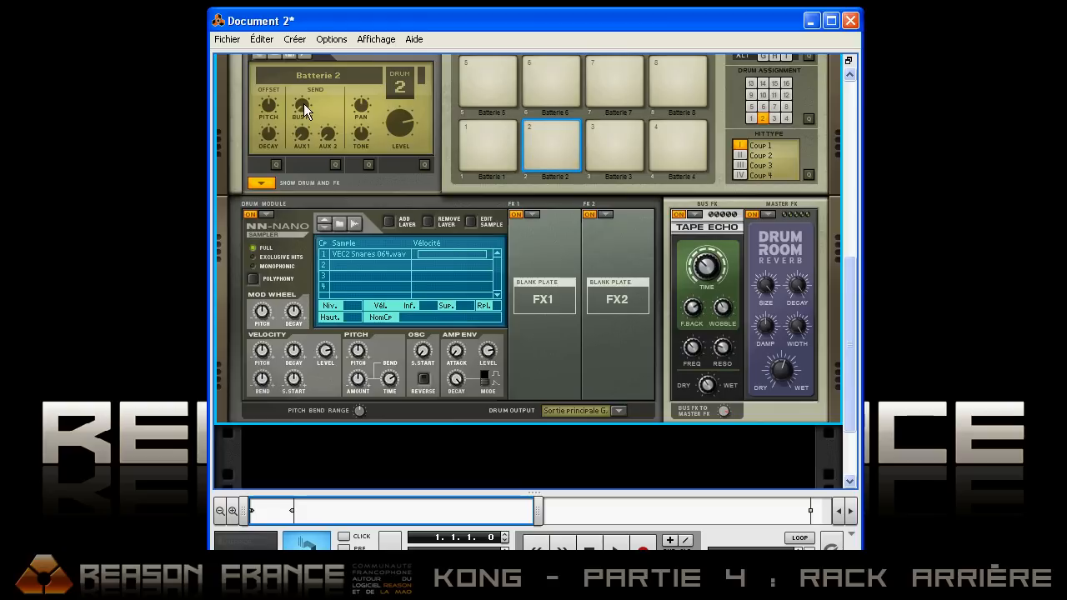
# Step: Adjust Batterie 2's bus FX send level and check the destinations offered for its drum output
pyautogui.moveTo(303, 105); pyautogui.dragTo(303, 59)
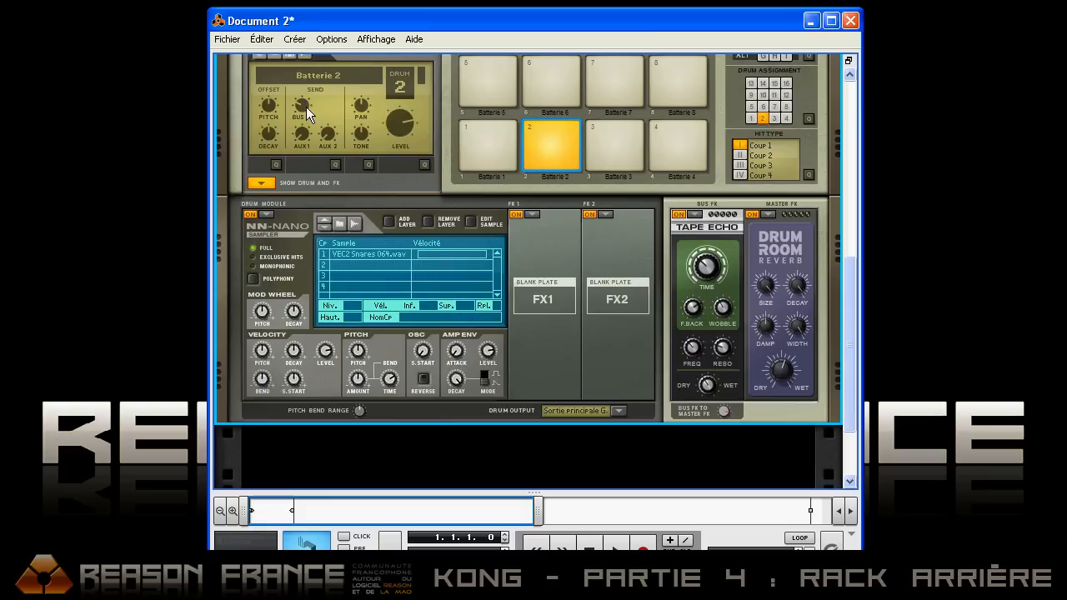
pyautogui.moveTo(307, 93); pyautogui.dragTo(311, 62)
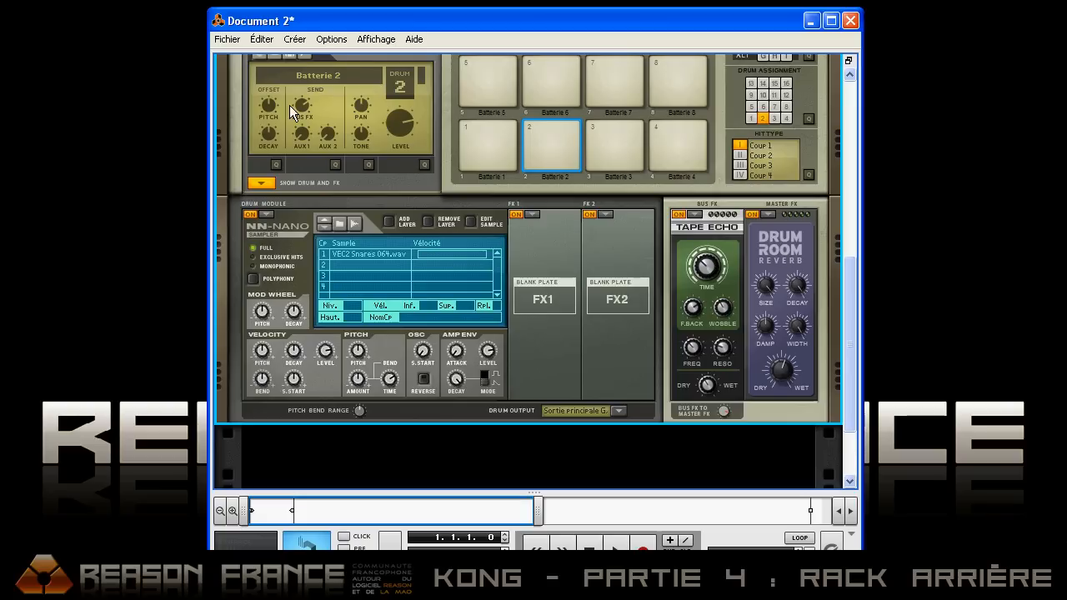
pyautogui.moveTo(304, 113)
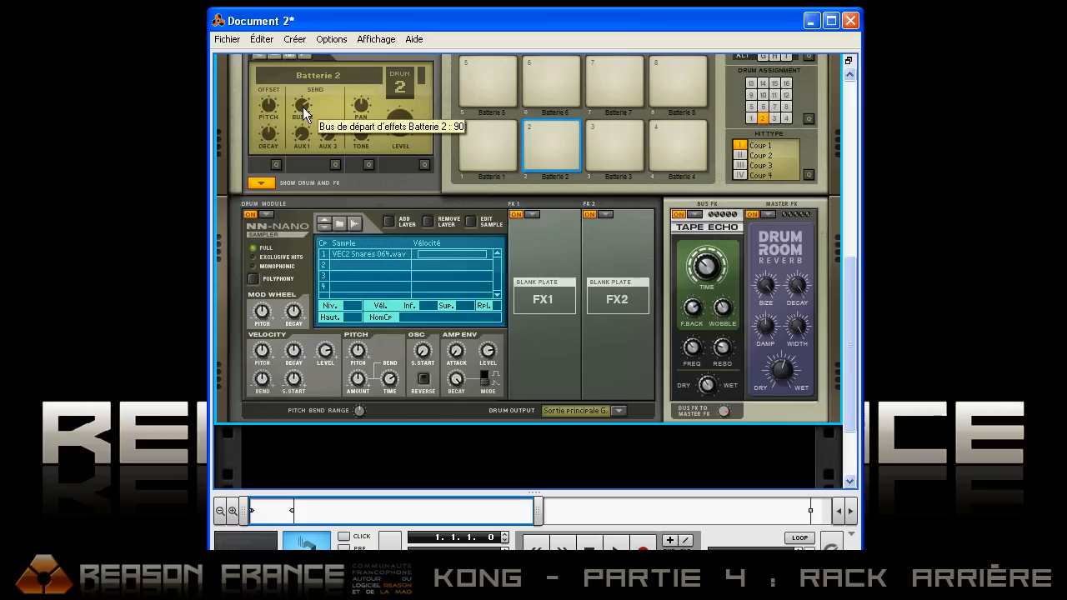
pyautogui.moveTo(303, 114); pyautogui.dragTo(314, 64)
pyautogui.click(618, 411)
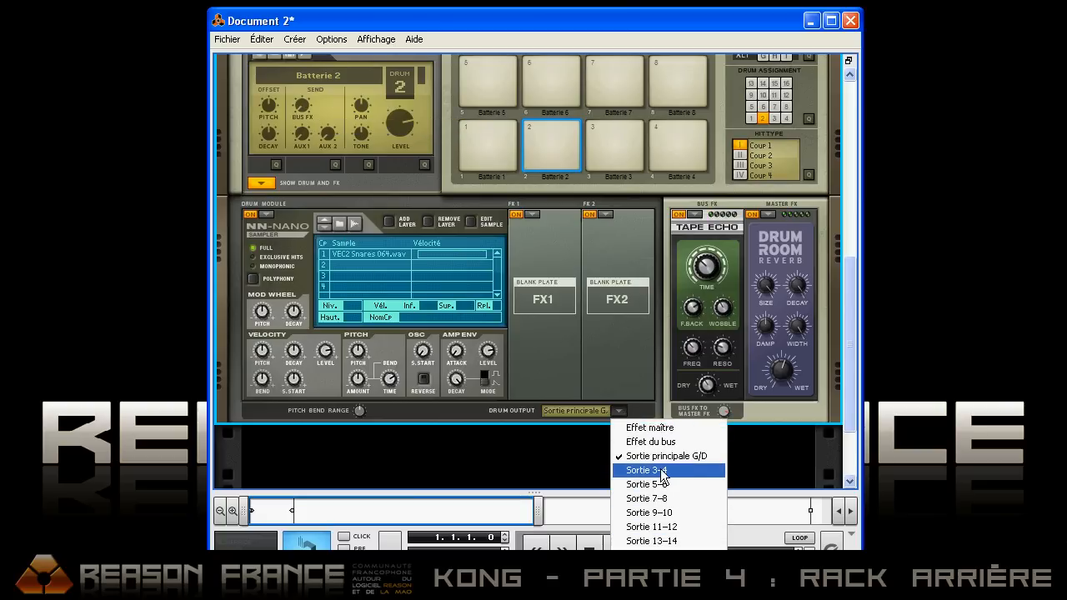
pyautogui.click(582, 453)
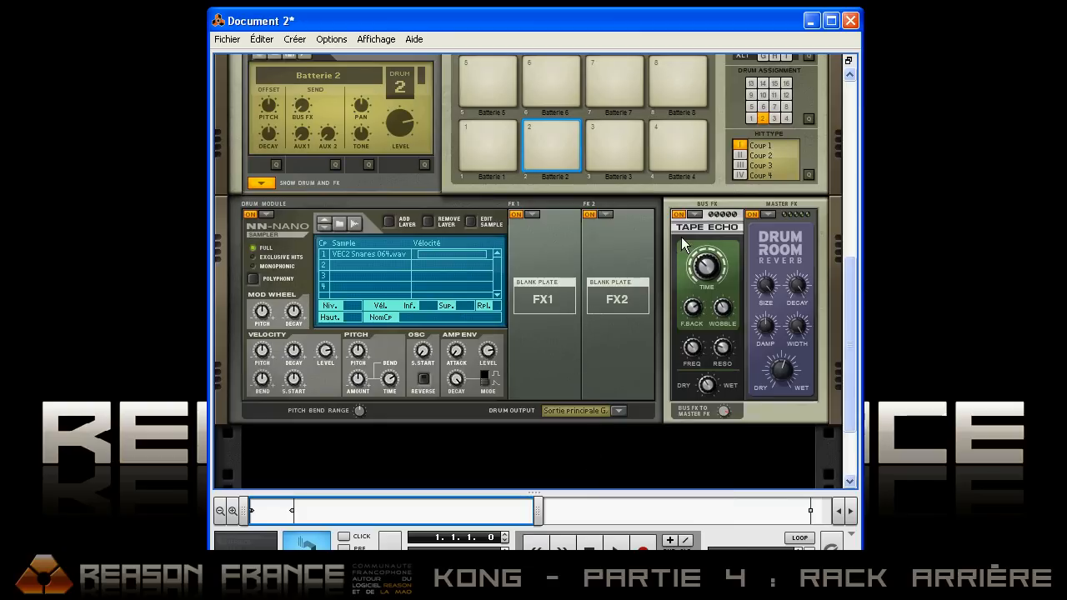
# Step: Switch off the Tape Echo bus effect and the Drum Room Reverb master effect, and flip the rack to its rear
pyautogui.click(679, 215)
pyautogui.click(753, 215)
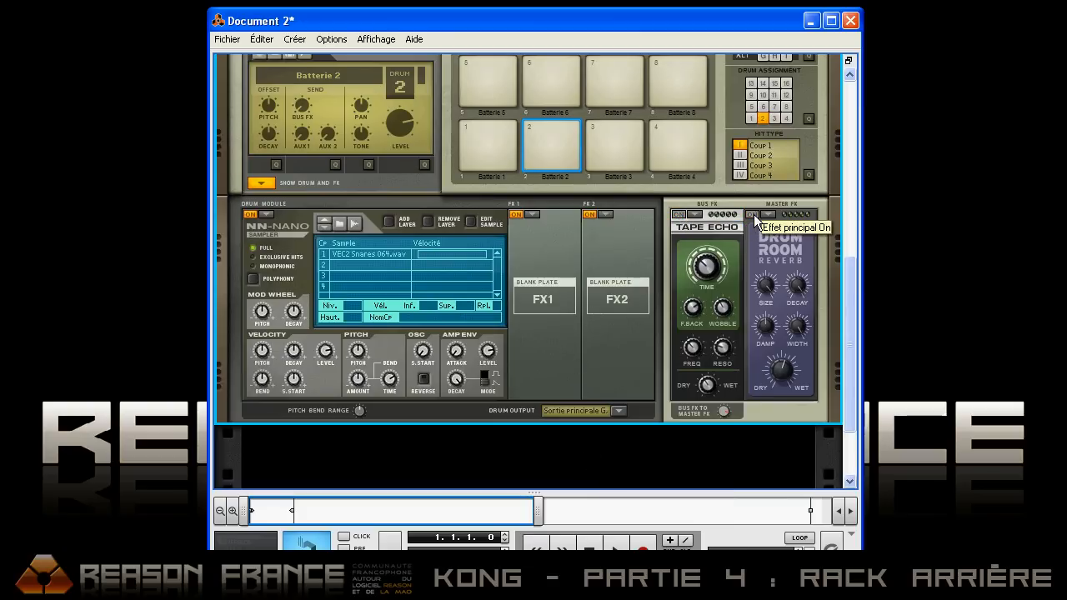
pyautogui.press('Tab')
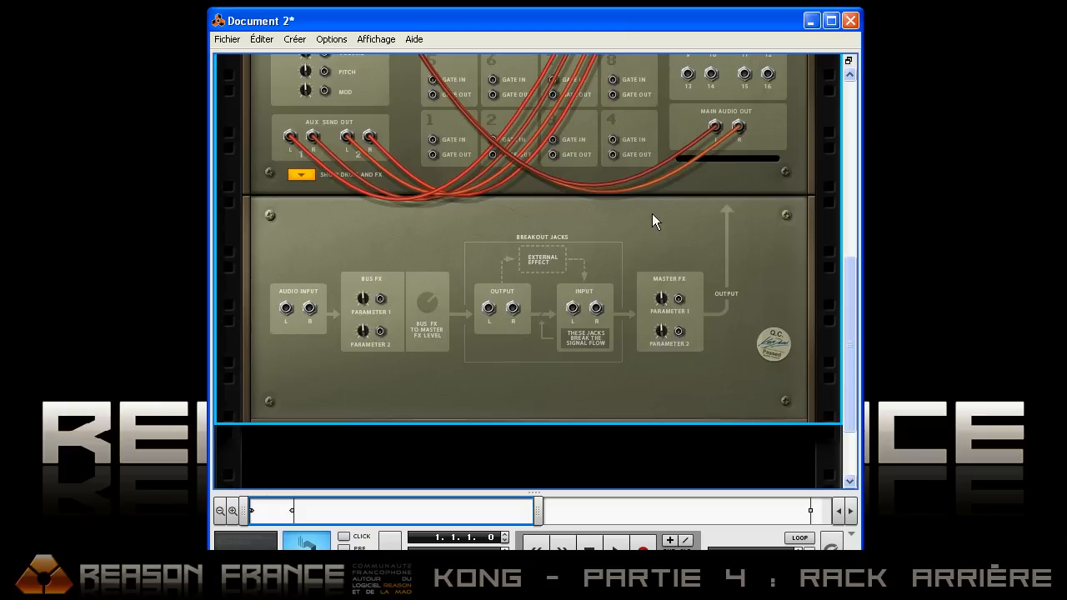
# Step: Create a Boîte à rythmes Redrum module directly below the reMix mixer
pyautogui.scroll(1, 587, 230)
pyautogui.scroll(4, 406, 266)
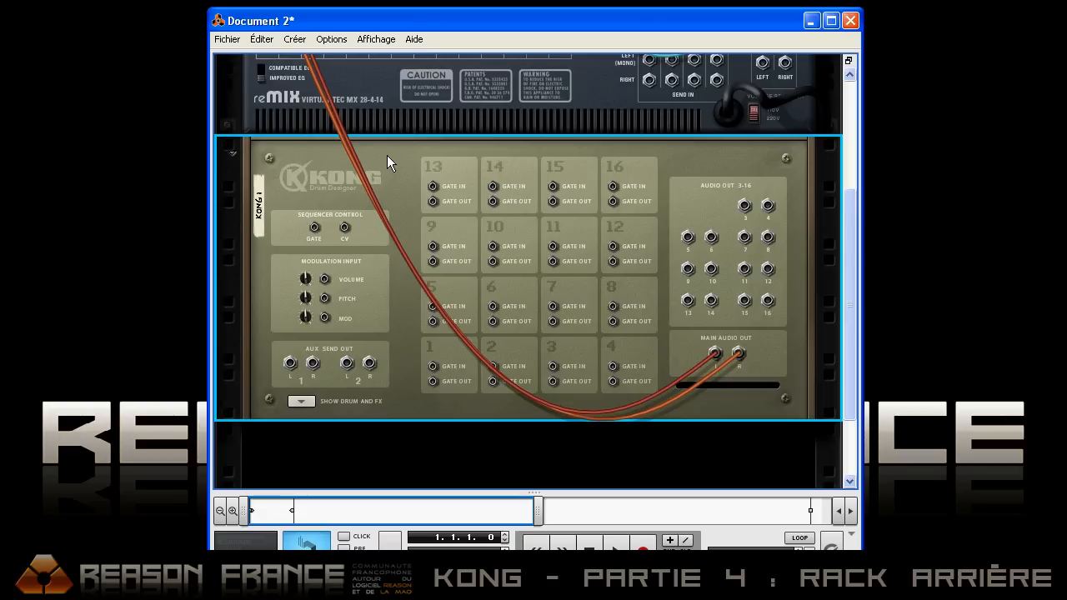
pyautogui.scroll(2, 387, 155)
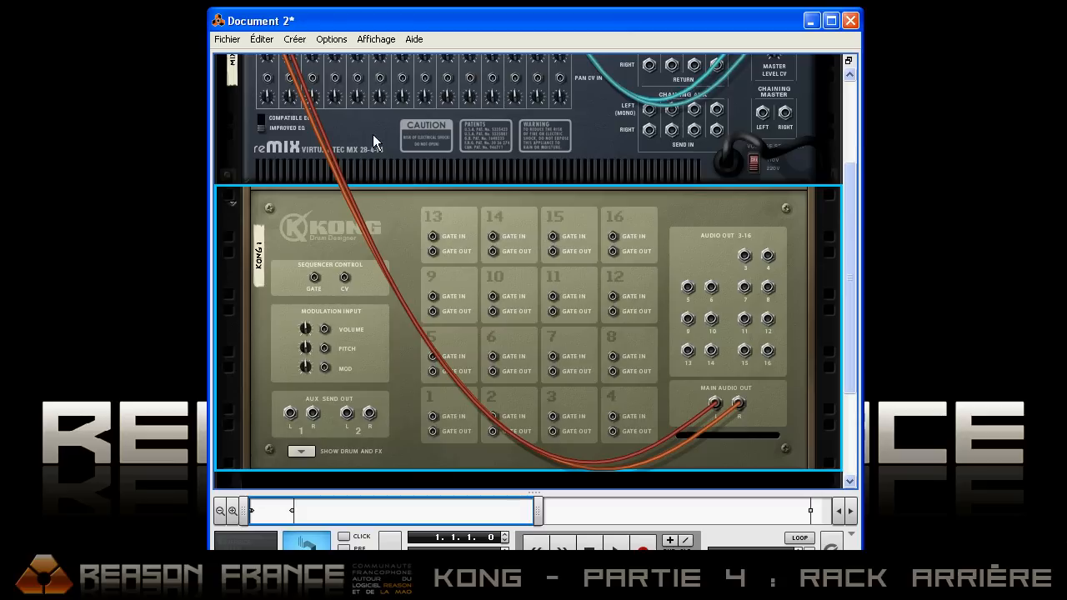
pyautogui.click(373, 134)
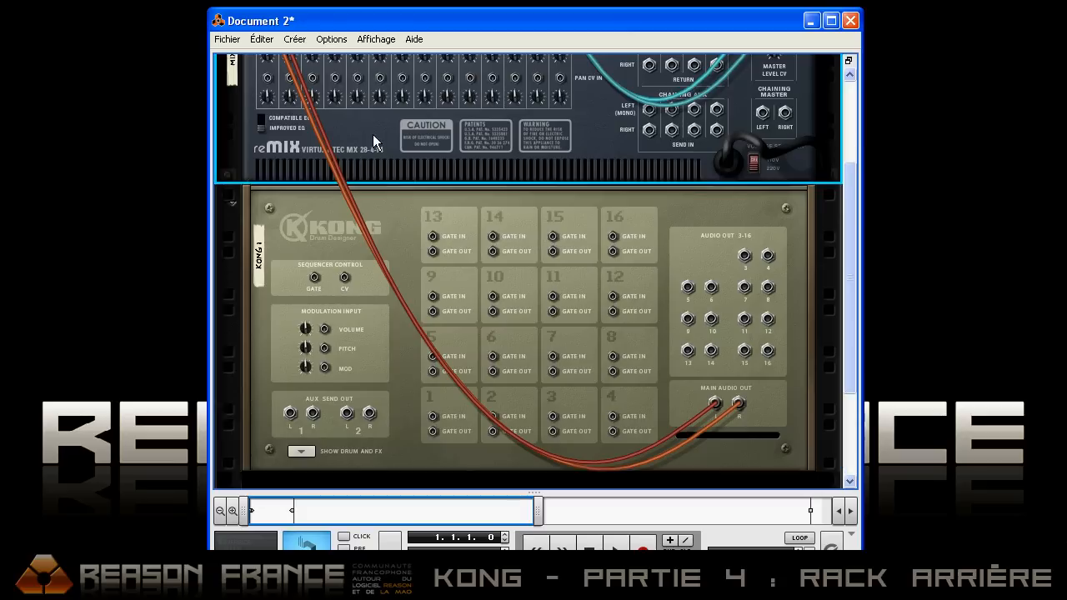
pyautogui.rightClick(373, 134)
pyautogui.moveTo(425, 266)
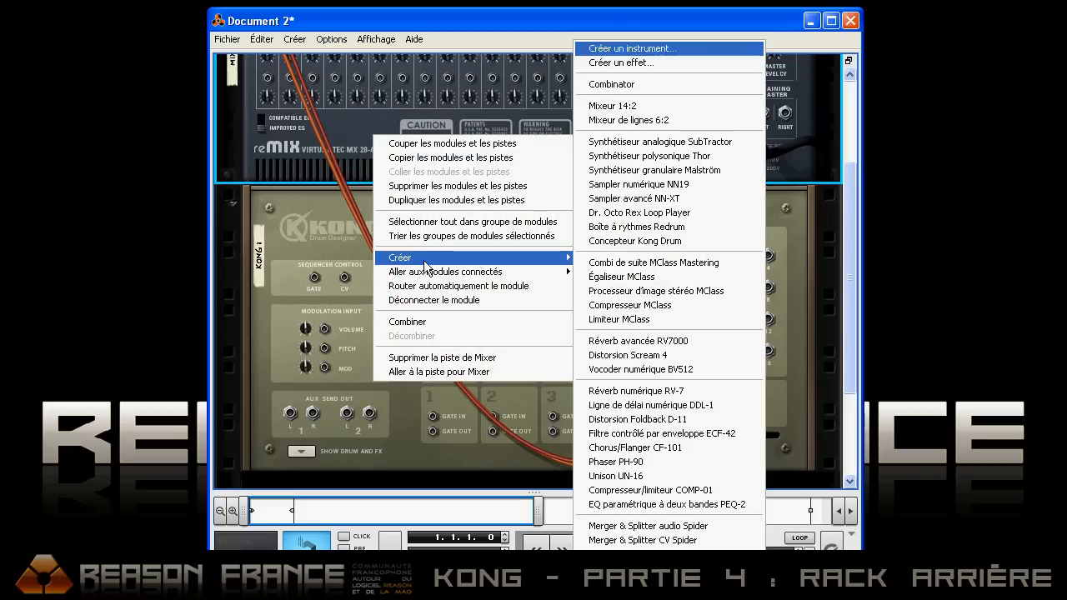
pyautogui.click(667, 228)
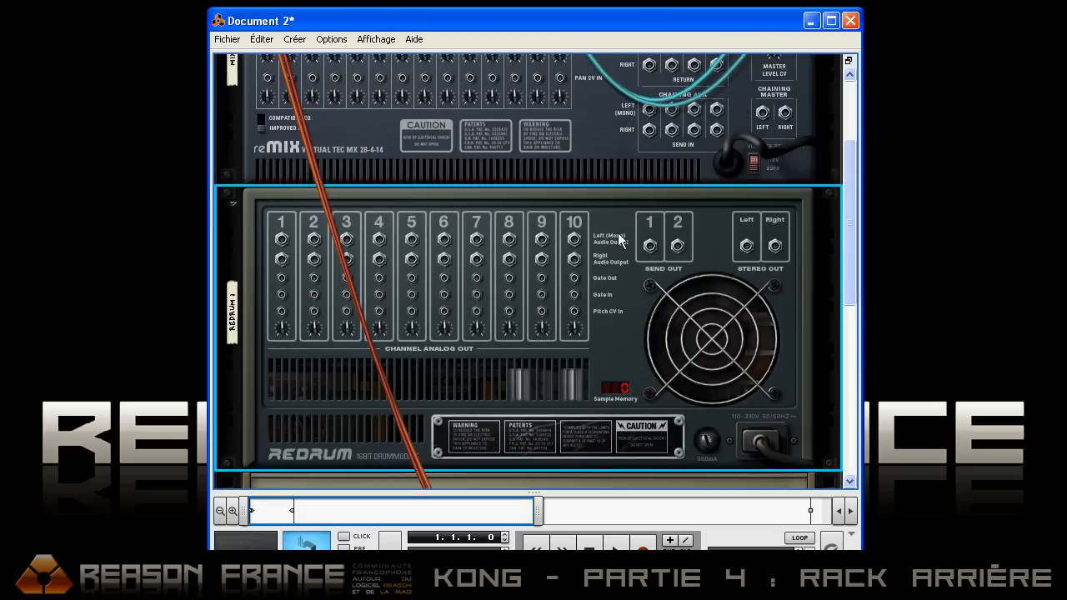
# Step: Check Redrum's front panel and cable Redrum channel 1's Gate Out to the Gate In of Kong pad 1
pyautogui.press('Tab')
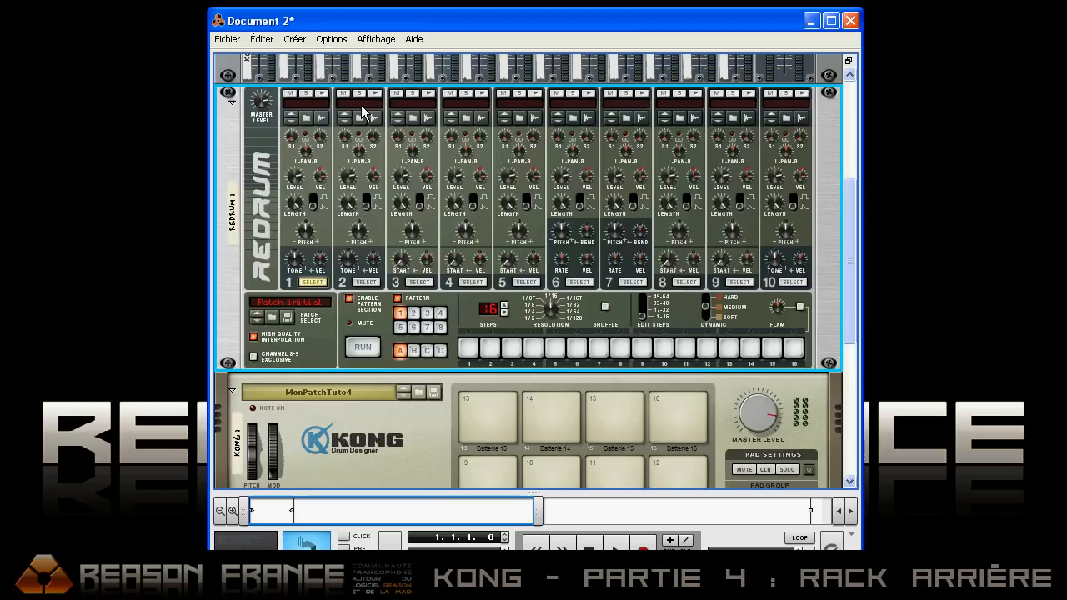
pyautogui.press('Tab')
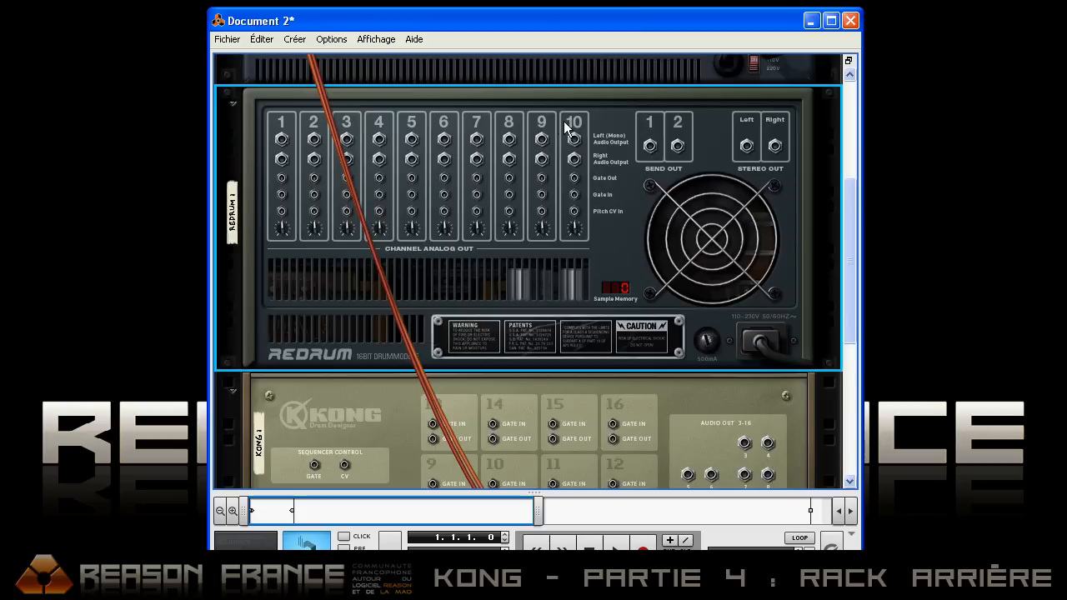
pyautogui.scroll(-2, 584, 129)
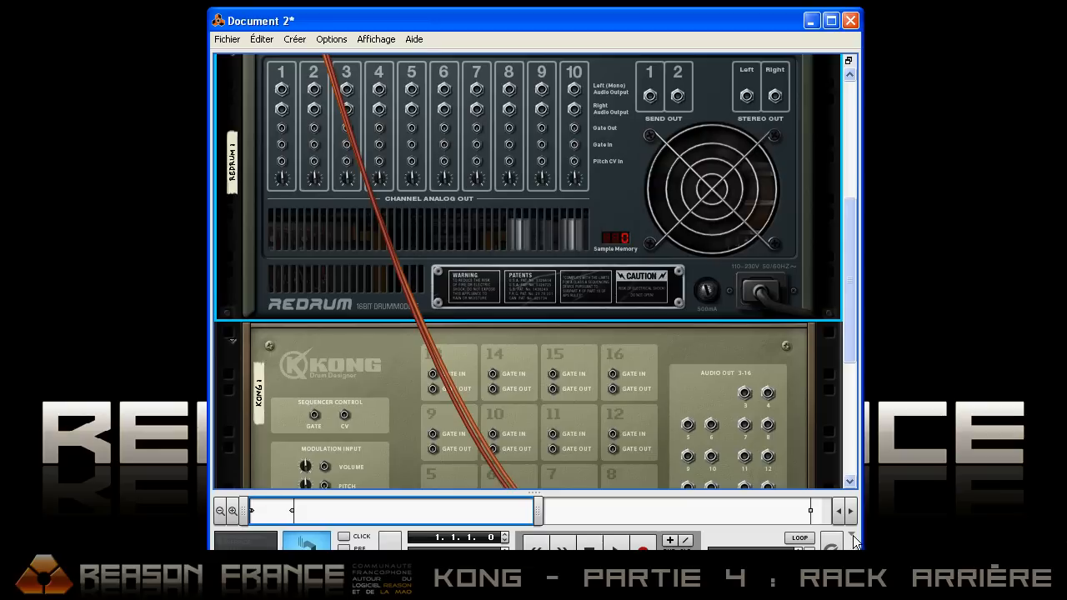
pyautogui.click(852, 535)
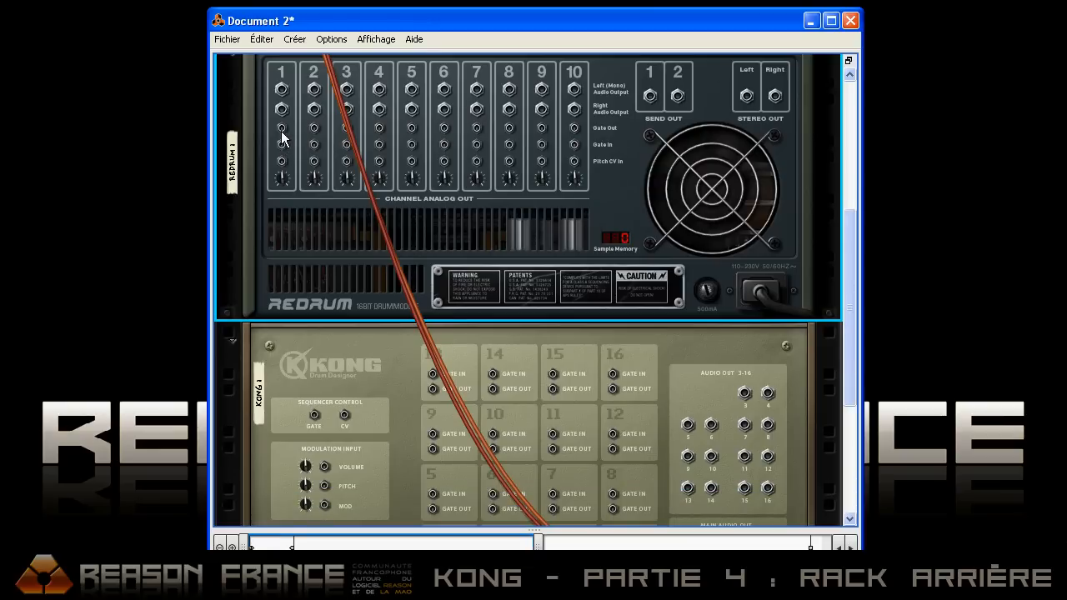
pyautogui.moveTo(282, 132); pyautogui.dragTo(432, 437)
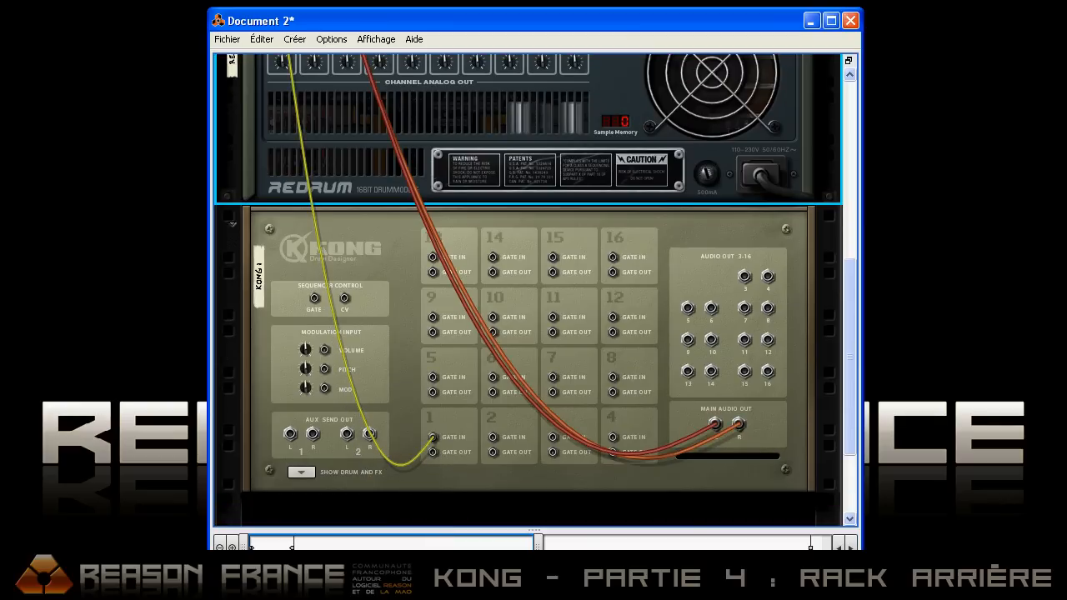
# Step: Open the recent song KongReDrumGate.rns in place of the current document and reposition its window
pyautogui.click(227, 39)
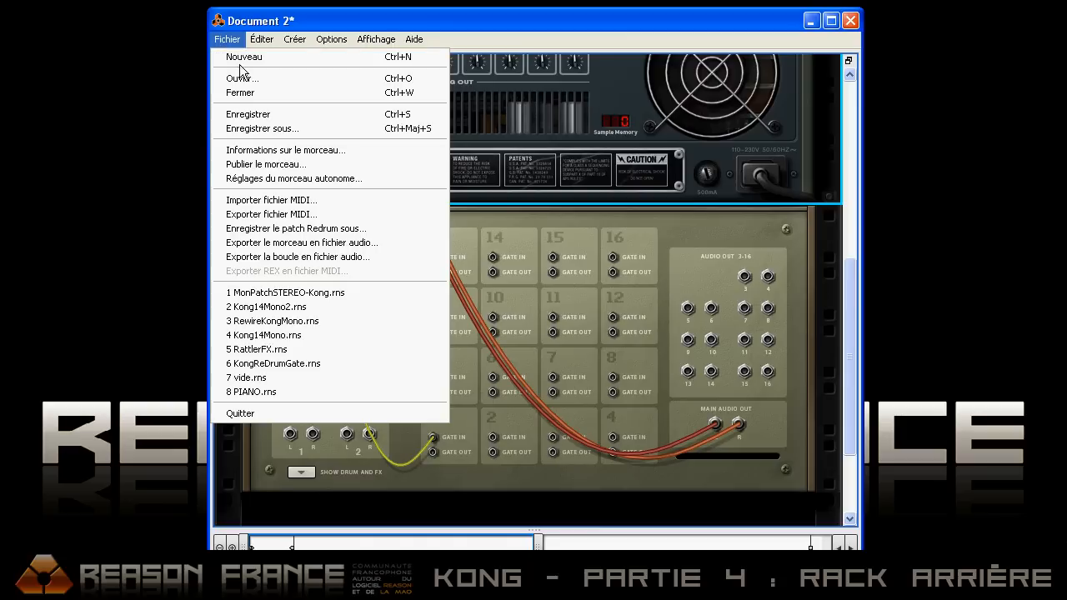
pyautogui.click(299, 365)
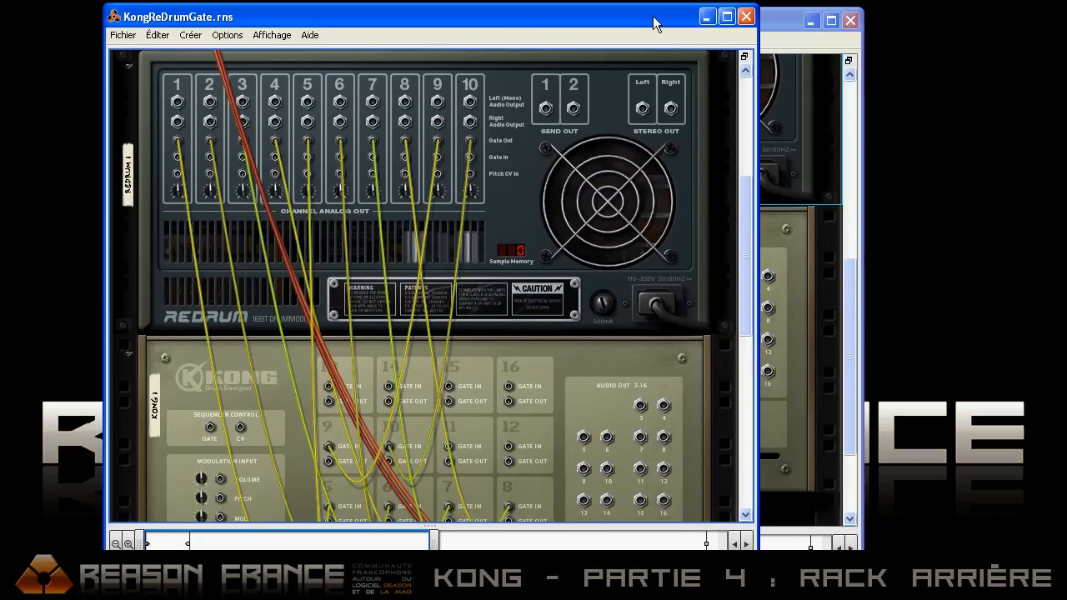
pyautogui.click(850, 20)
pyautogui.click(536, 318)
pyautogui.moveTo(507, 20); pyautogui.dragTo(607, 11)
# Step: Flip the rack to the front and trigger Redrum's channels one after another to hear Kong's gated drums
pyautogui.press('Tab')
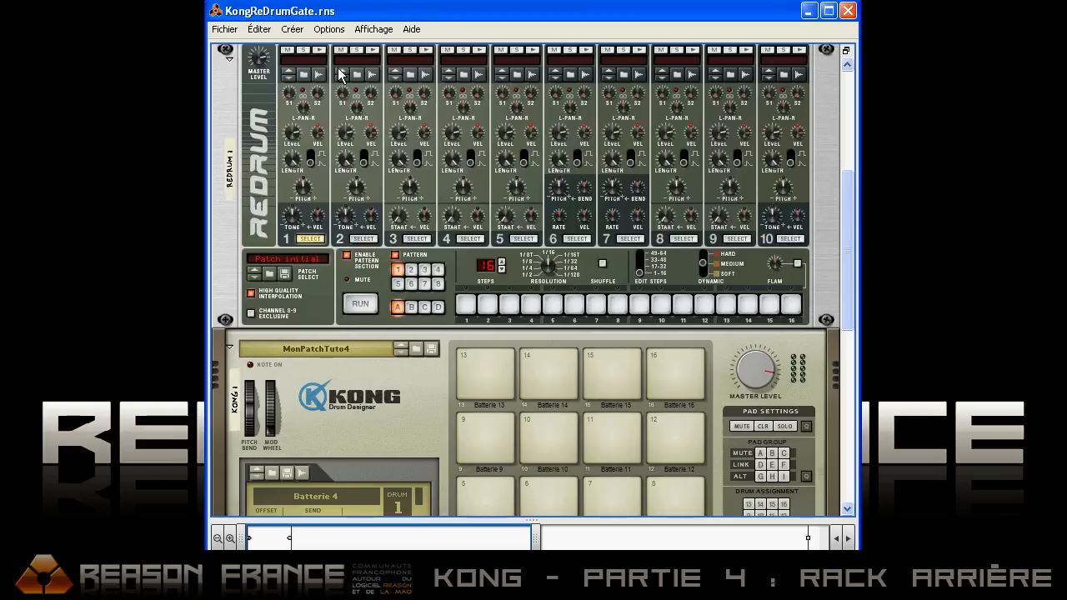
pyautogui.click(321, 50)
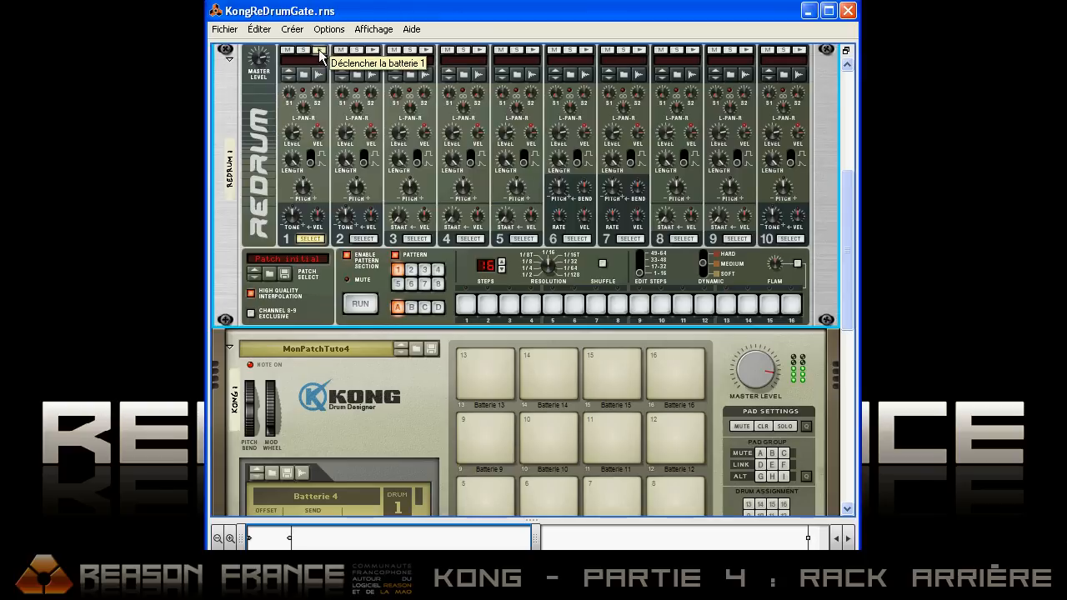
pyautogui.click(374, 50)
pyautogui.click(638, 50)
pyautogui.click(693, 50)
pyautogui.click(746, 50)
pyautogui.click(799, 51)
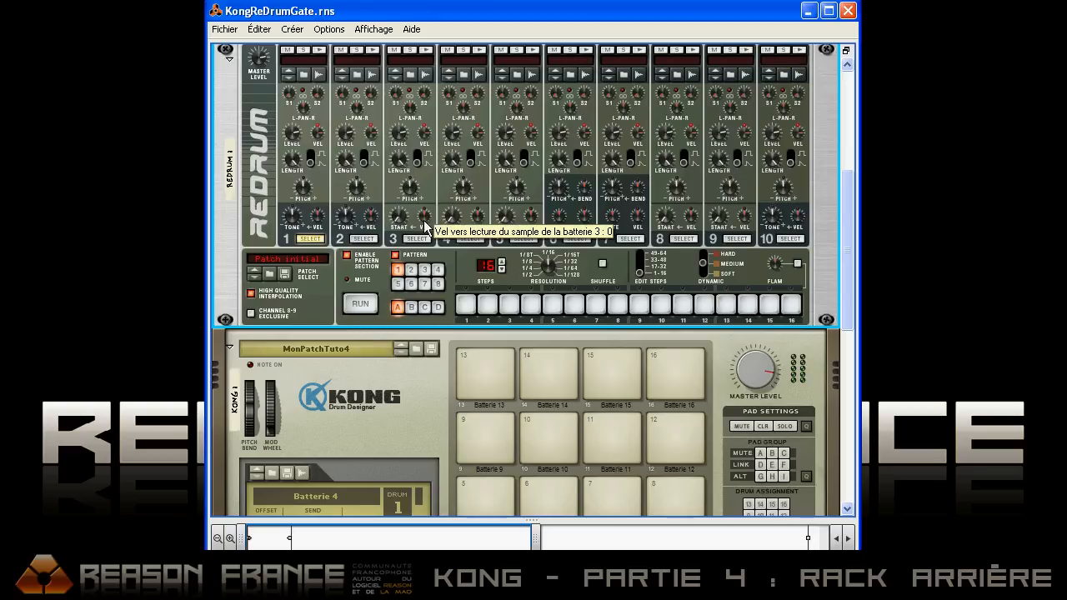
# Step: Run the Redrum pattern, programming channel 1 on steps 1, 5, 9 and 13 and channel 2 on step 5
pyautogui.click(365, 305)
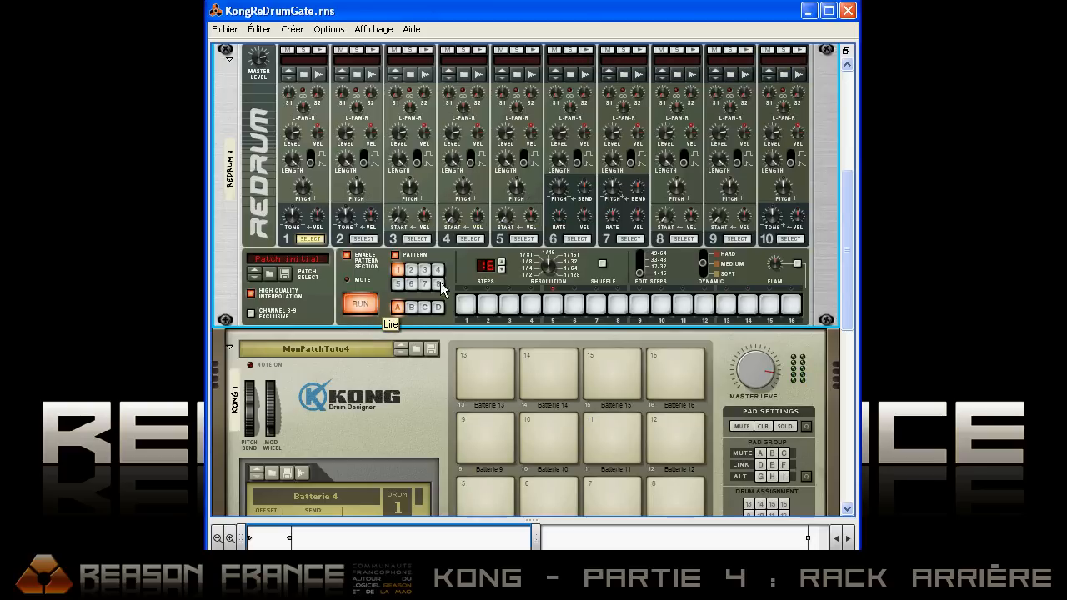
pyautogui.click(554, 307)
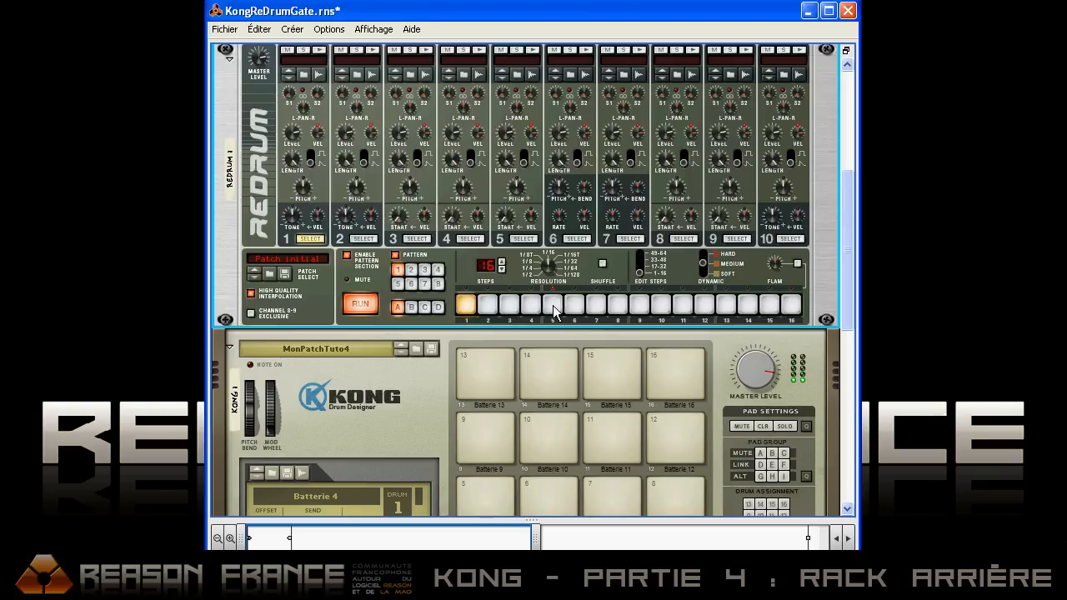
pyautogui.click(640, 307)
pyautogui.click(726, 305)
pyautogui.click(364, 239)
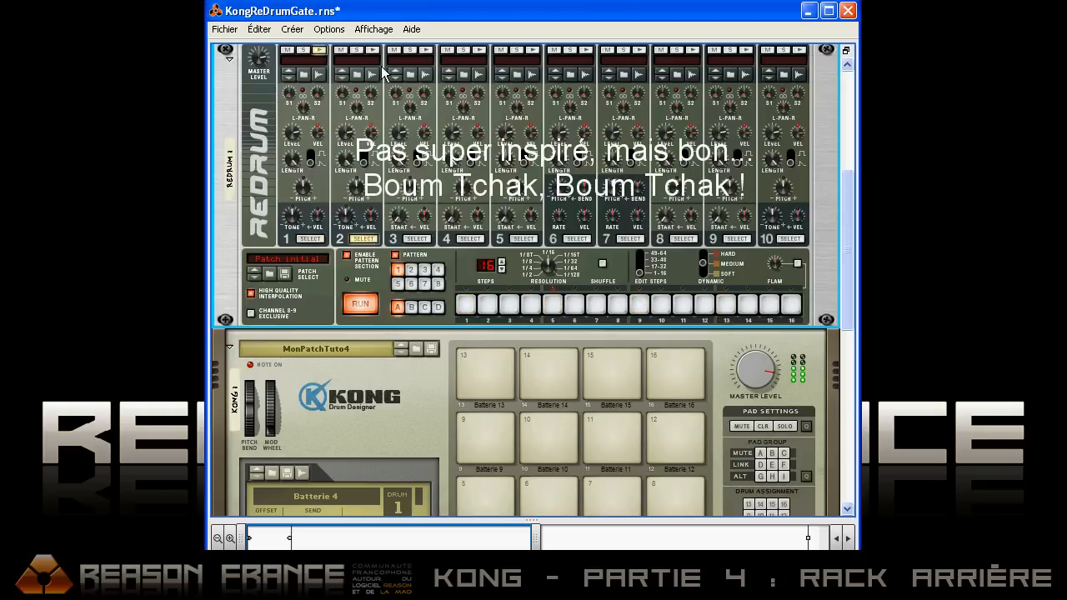
pyautogui.click(554, 306)
# Step: Program Redrum channel 3 on steps 3, 7, 11 and 15 of the running pattern
pyautogui.click(419, 239)
pyautogui.click(508, 304)
pyautogui.click(596, 305)
pyautogui.click(683, 305)
pyautogui.click(769, 304)
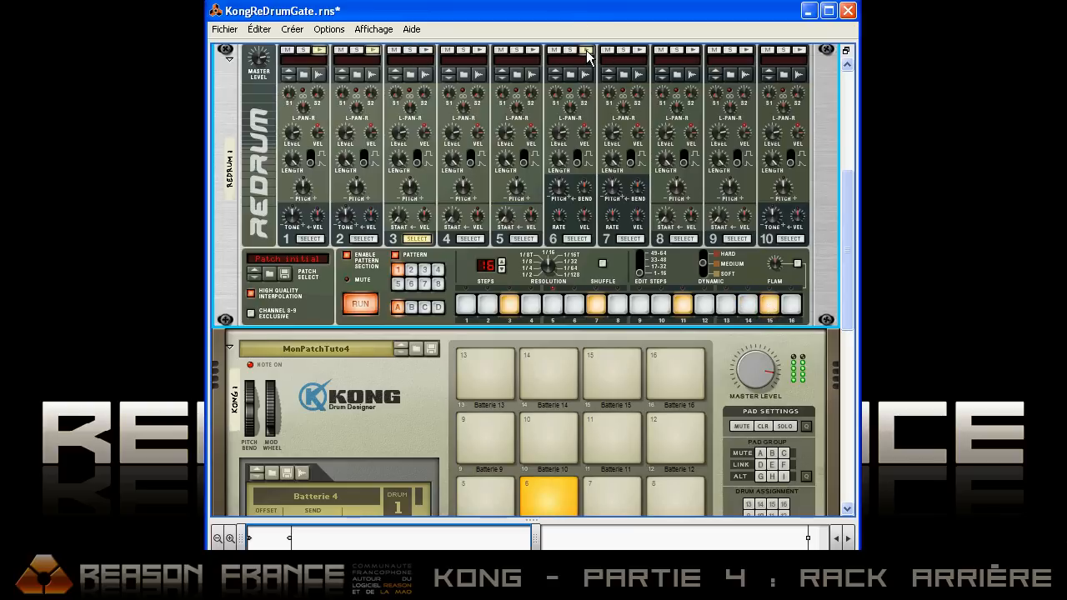
# Step: Program Redrum channel 7 on steps 1, 5 and 10, and stop the pattern
pyautogui.click(631, 238)
pyautogui.click(552, 305)
pyautogui.click(662, 304)
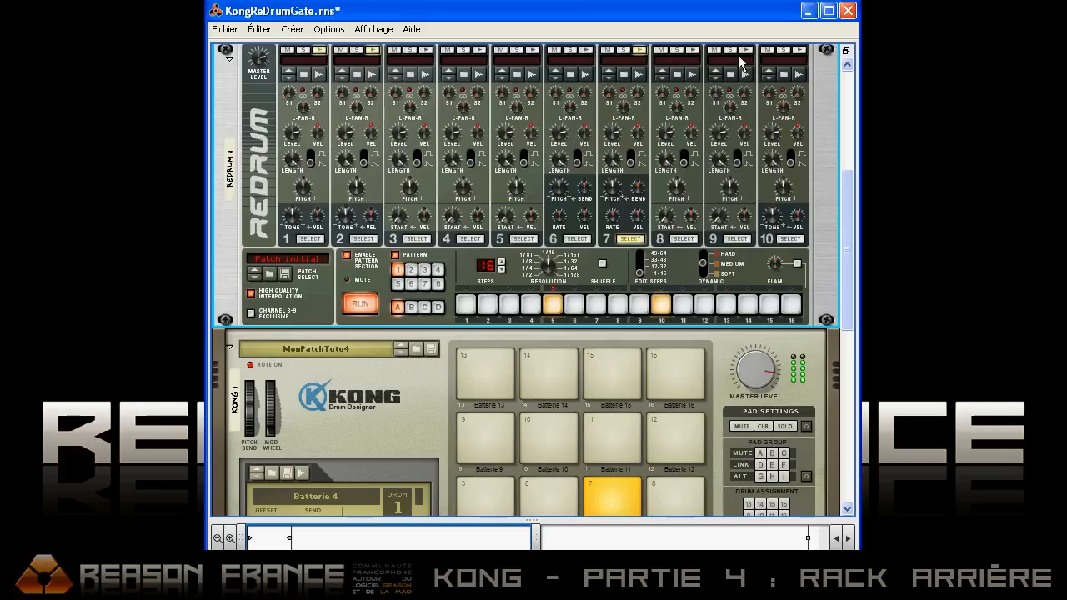
pyautogui.click(468, 305)
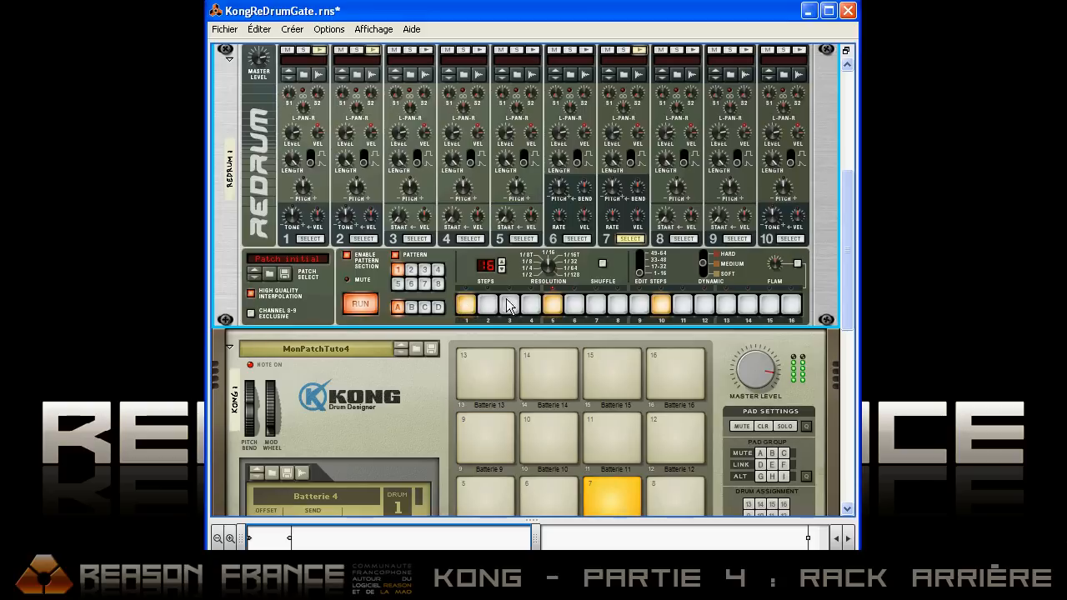
pyautogui.click(360, 303)
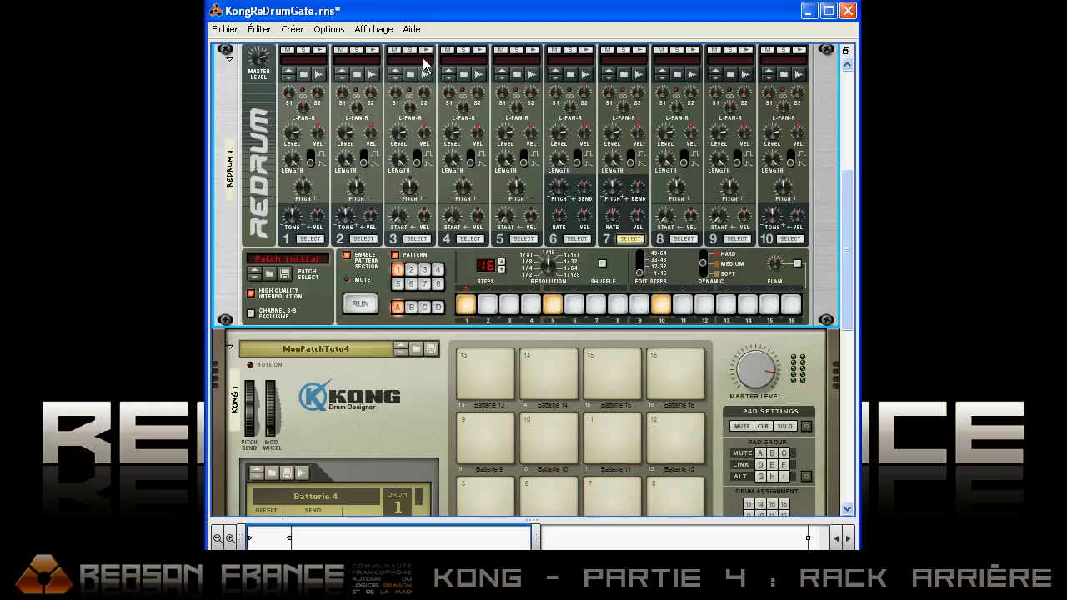
# Step: Play Kong pads 9, 11 and 12 directly to hear their sounds
pyautogui.scroll(-1, 504, 262)
pyautogui.click(476, 383)
pyautogui.click(627, 392)
pyautogui.click(672, 389)
pyautogui.scroll(1, 447, 263)
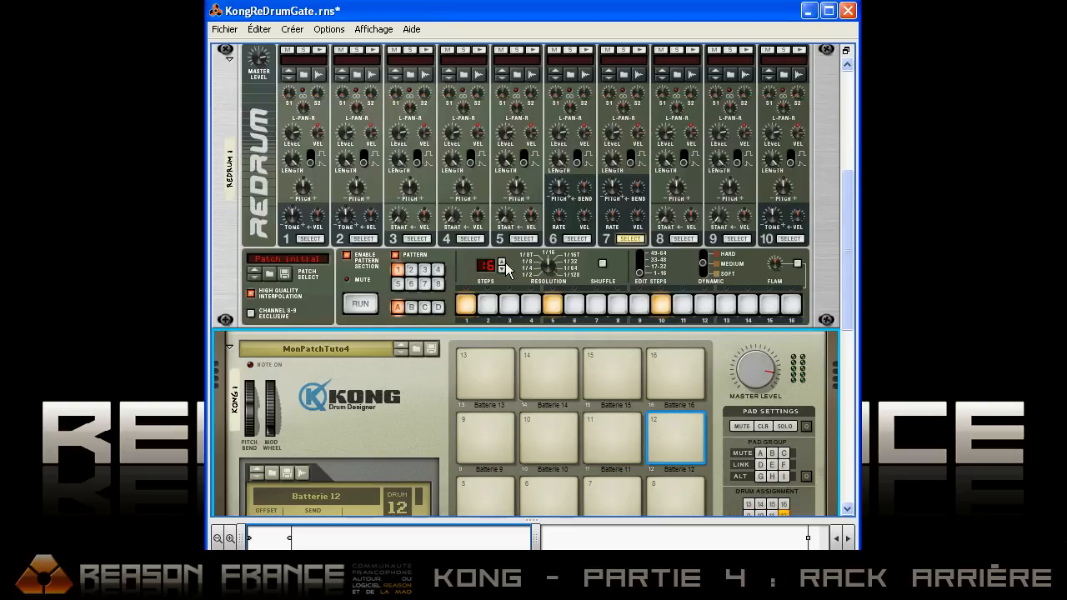
pyautogui.scroll(1, 529, 261)
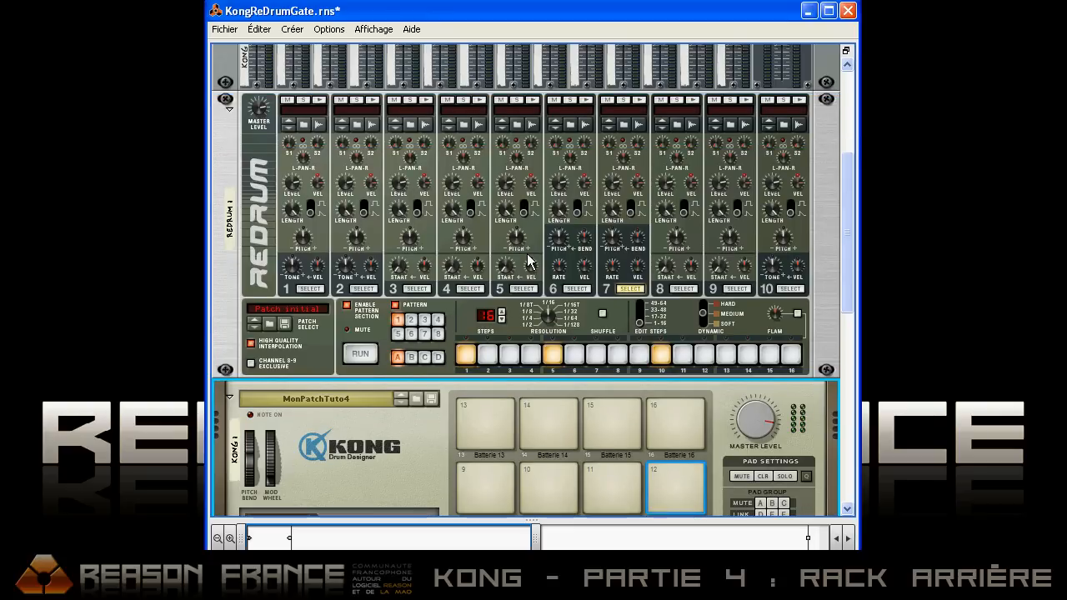
# Step: Inspect the gate cabling on the rack's rear and delete the Redrum module
pyautogui.press('Tab')
pyautogui.scroll(-2, 838, 226)
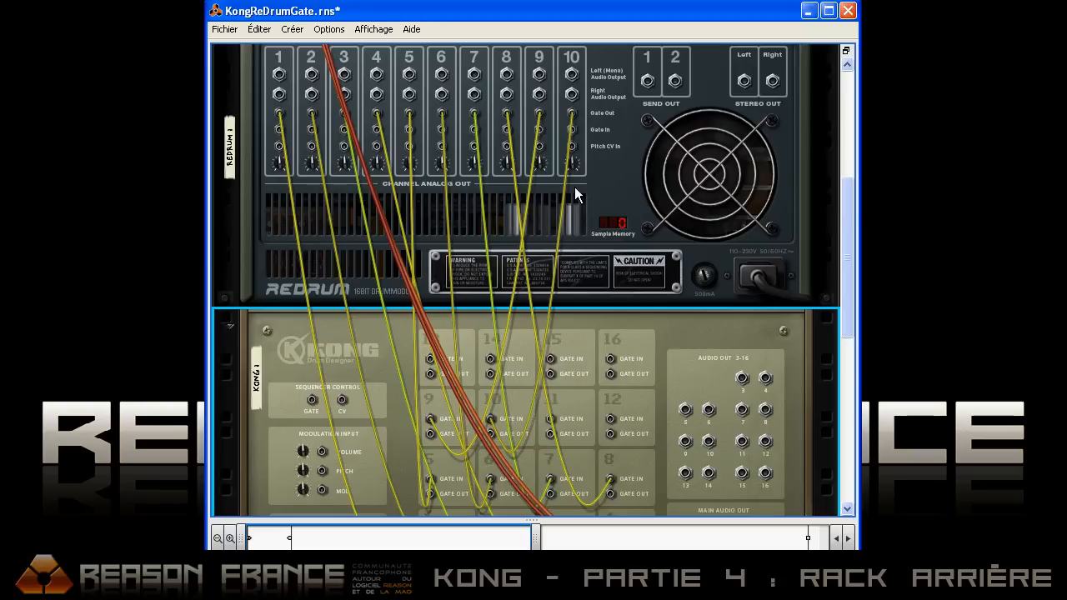
pyautogui.scroll(-1, 501, 251)
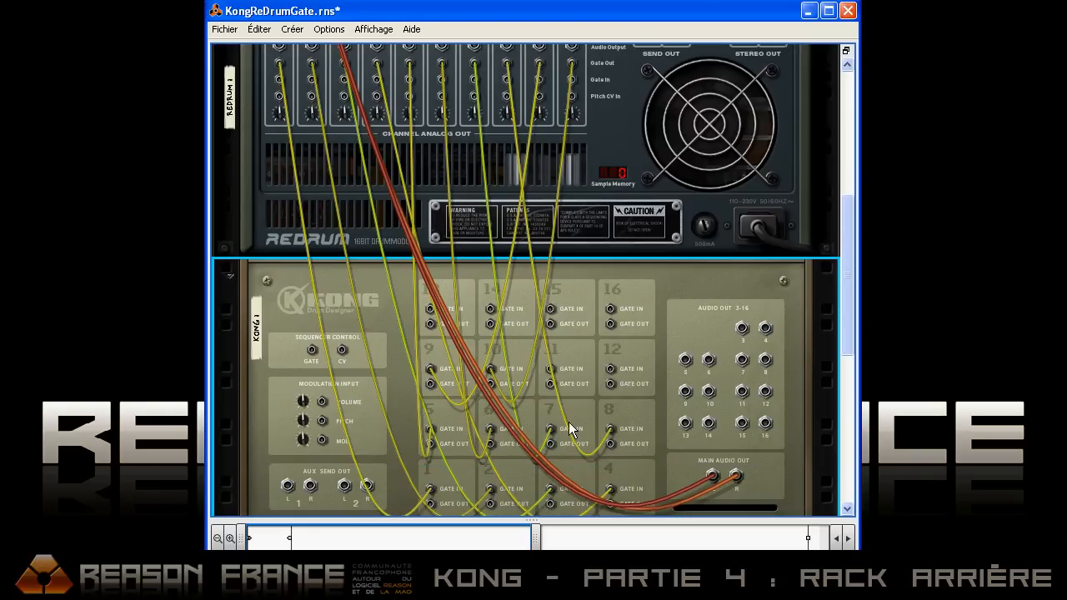
pyautogui.moveTo(847, 292); pyautogui.dragTo(840, 255)
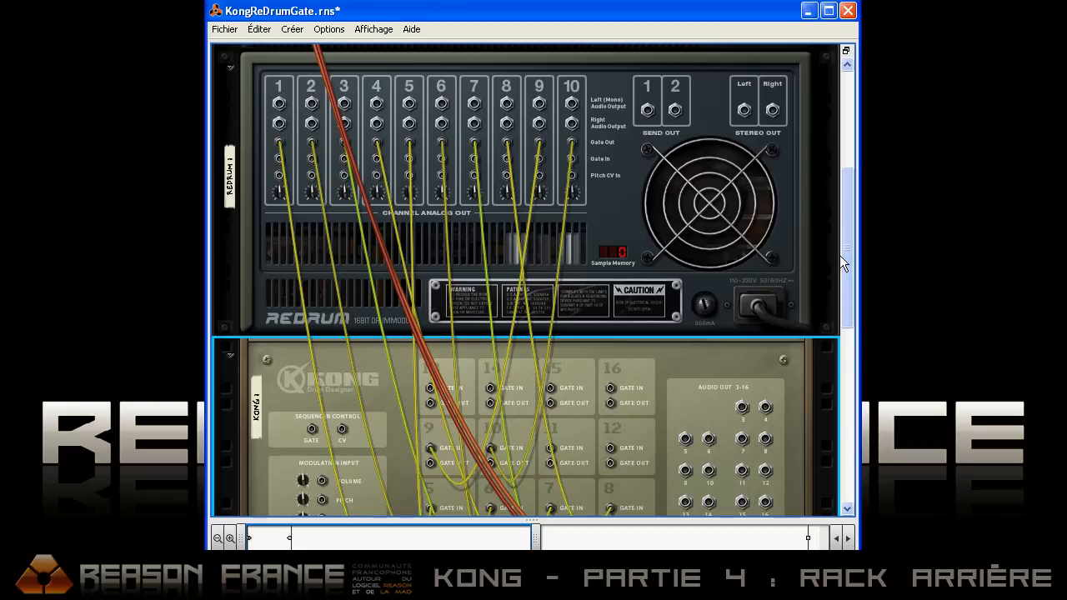
pyautogui.click(607, 106)
pyautogui.press('Delete')
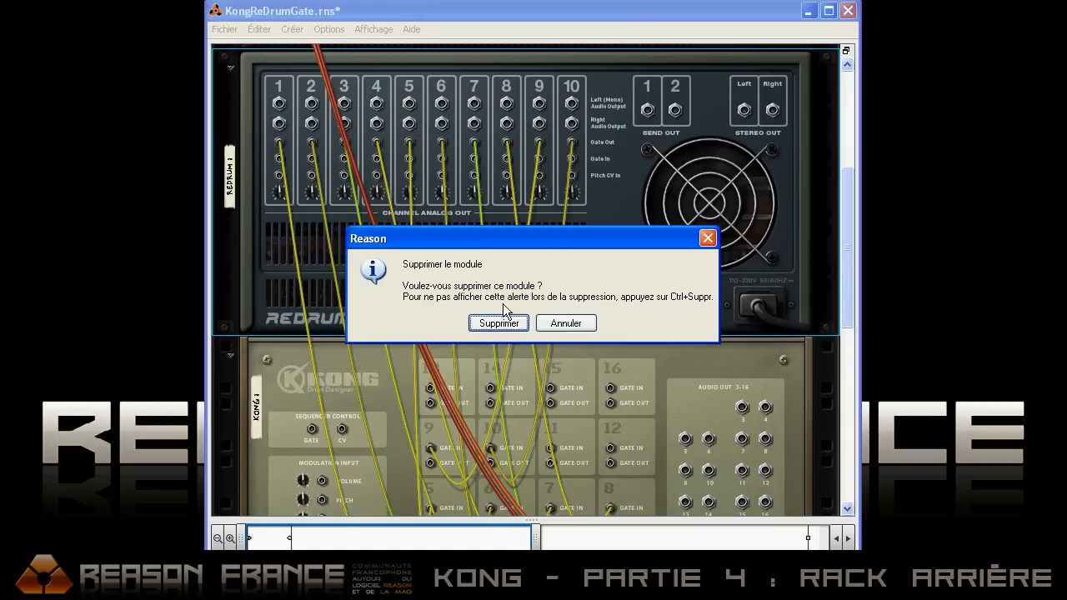
pyautogui.click(496, 320)
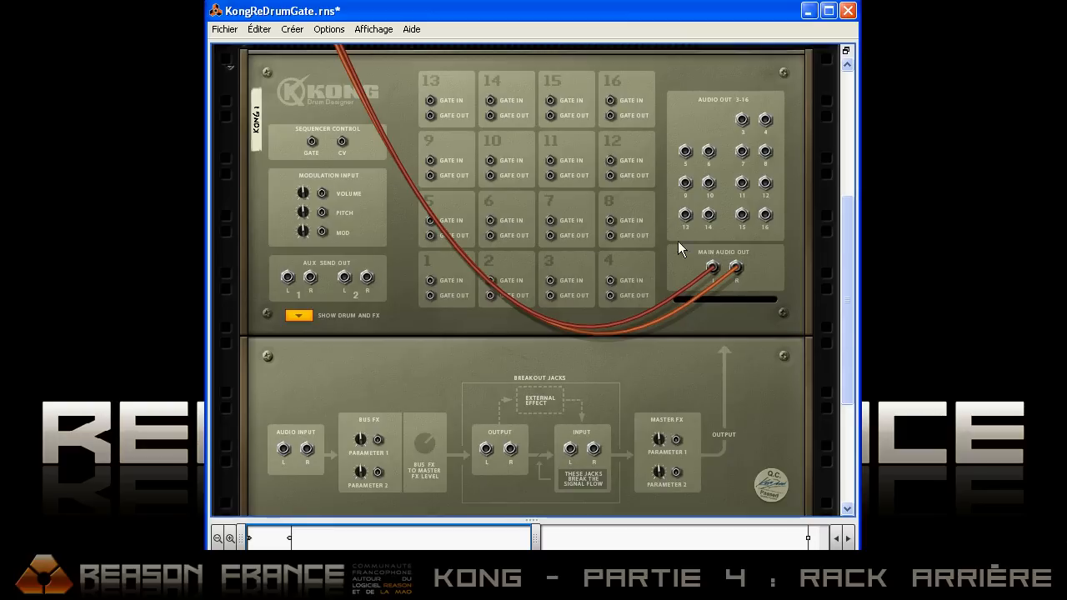
# Step: Collapse Kong's drum and effects section and add an RPG-8 arpeggiator directly below it in the rack
pyautogui.click(305, 319)
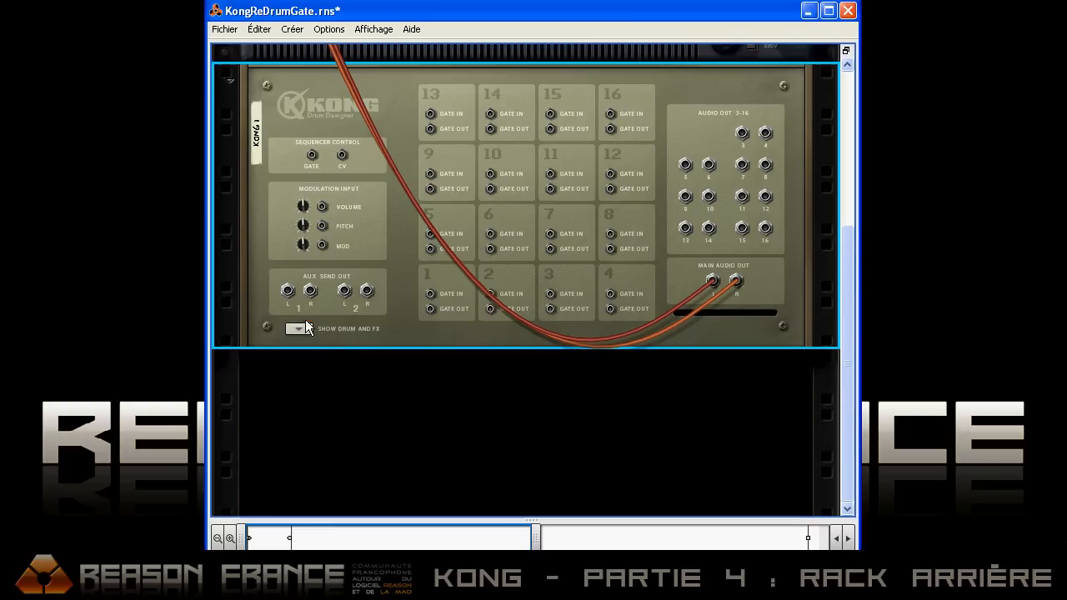
pyautogui.rightClick(382, 383)
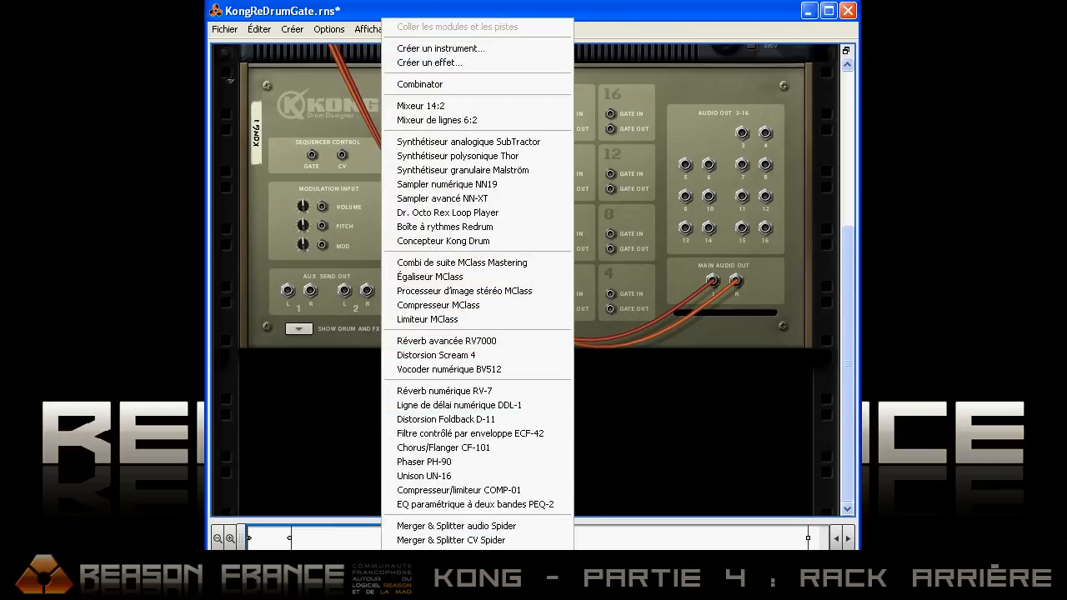
pyautogui.click(442, 563)
pyautogui.click(476, 576)
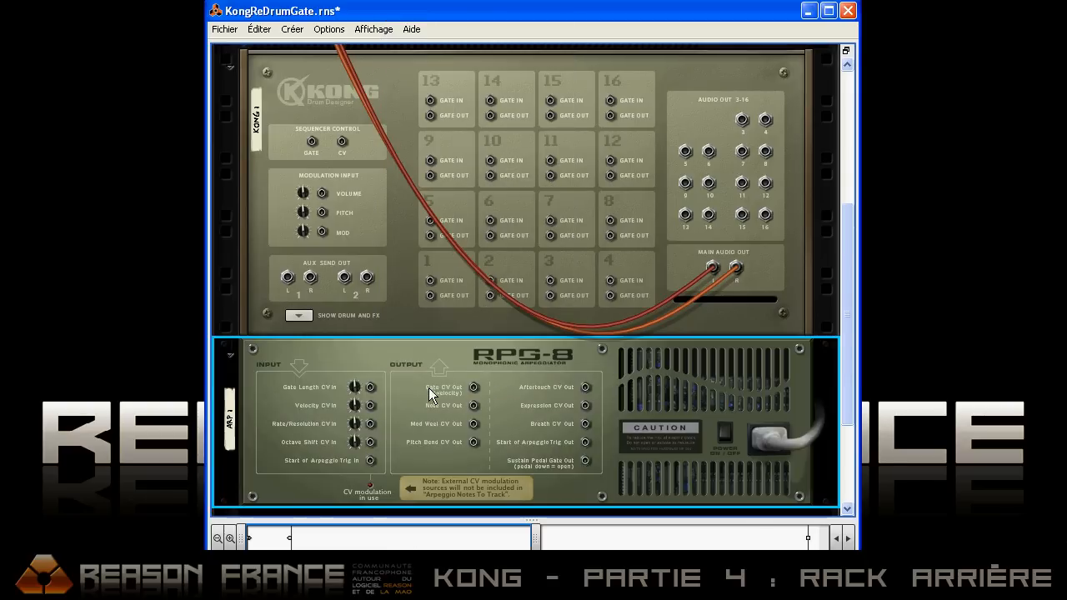
# Step: Connect the RPG-8's Gate CV output to Kong pad 1's gate input and show the front of both modules
pyautogui.moveTo(473, 381); pyautogui.dragTo(431, 286)
pyautogui.press('Tab')
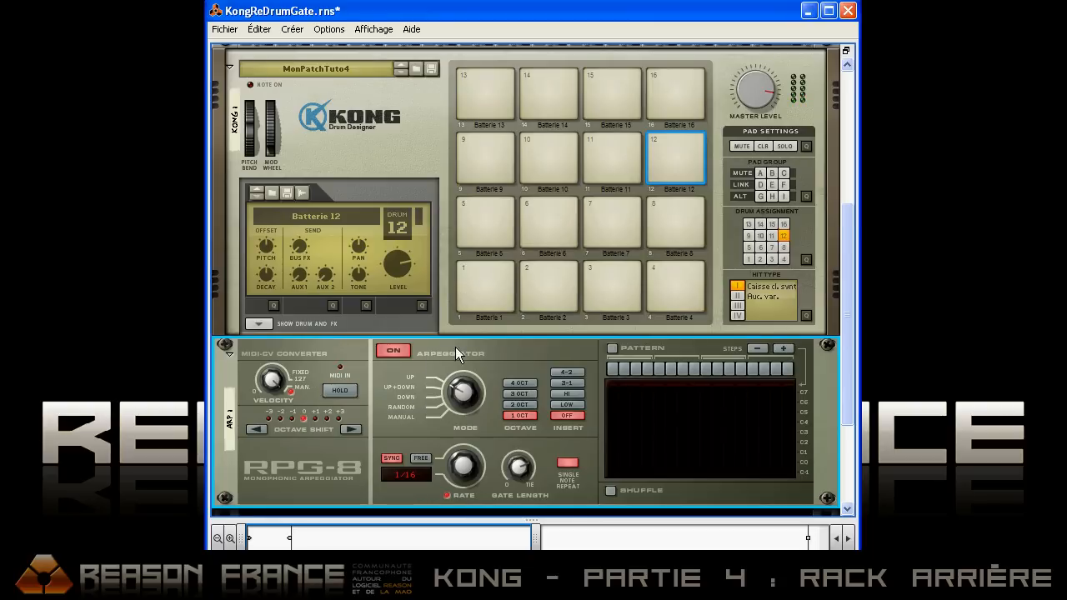
pyautogui.scroll(-2, 463, 345)
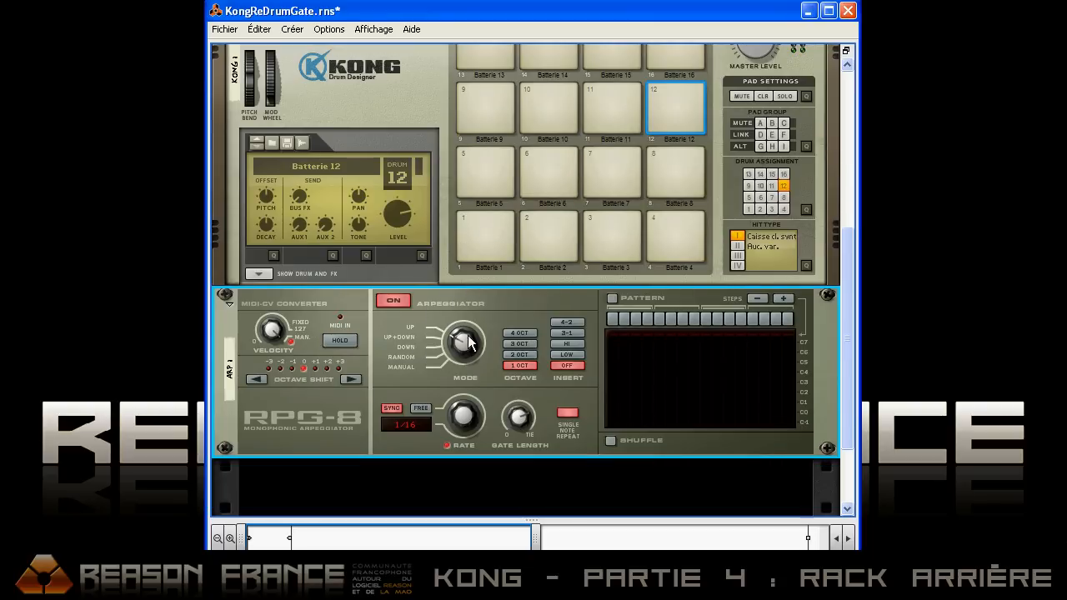
# Step: Compare the RPG-8's triggering with the arpeggiator off and on, leaving it on, and set its rate to 1/128
pyautogui.click(393, 302)
pyautogui.click(393, 302)
pyautogui.click(394, 302)
pyautogui.click(393, 302)
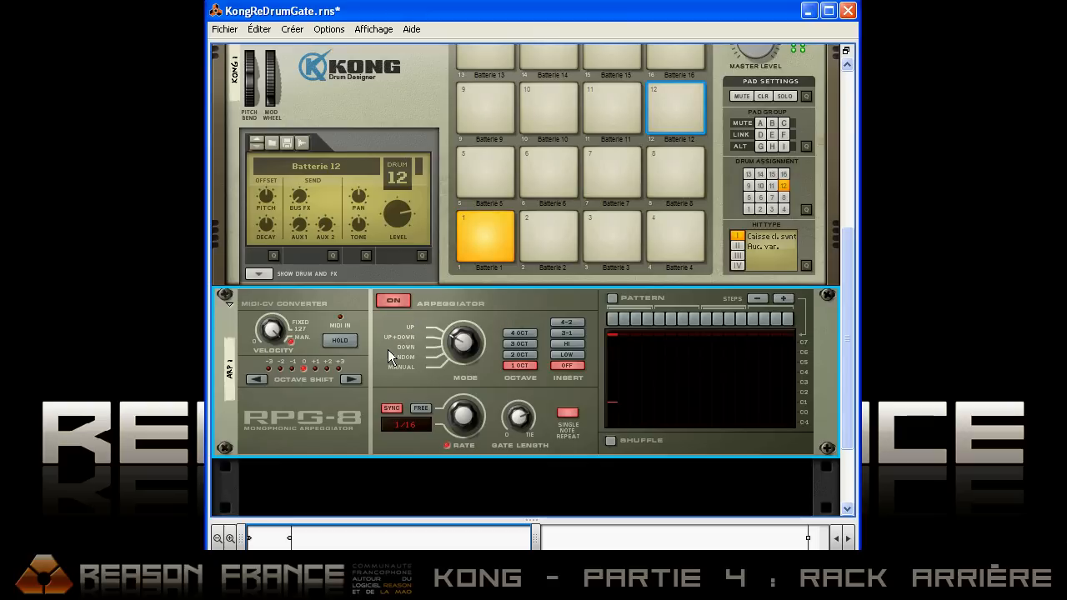
pyautogui.click(393, 303)
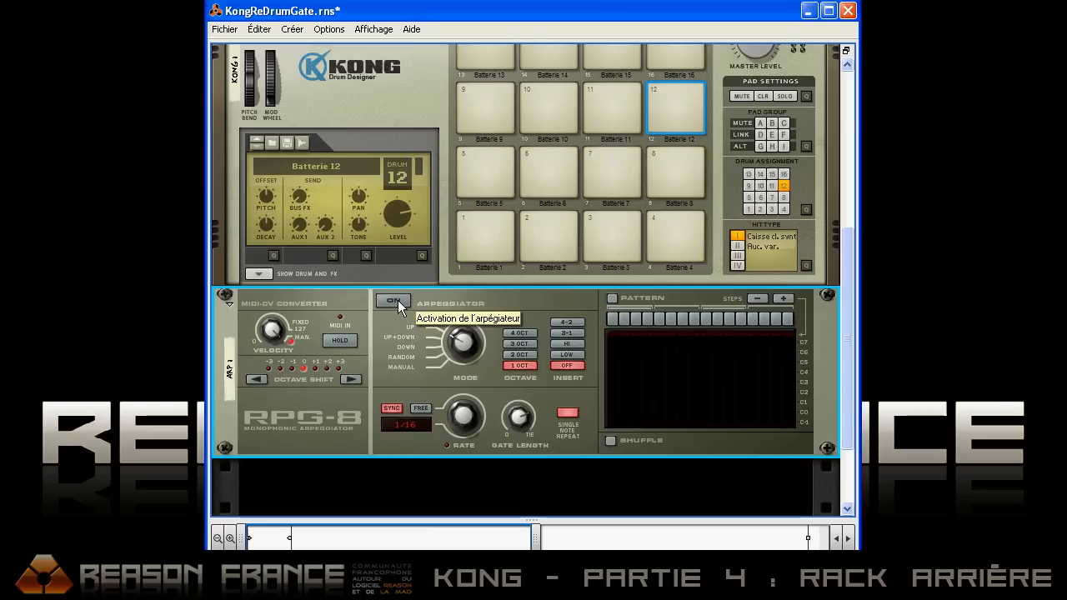
pyautogui.click(393, 301)
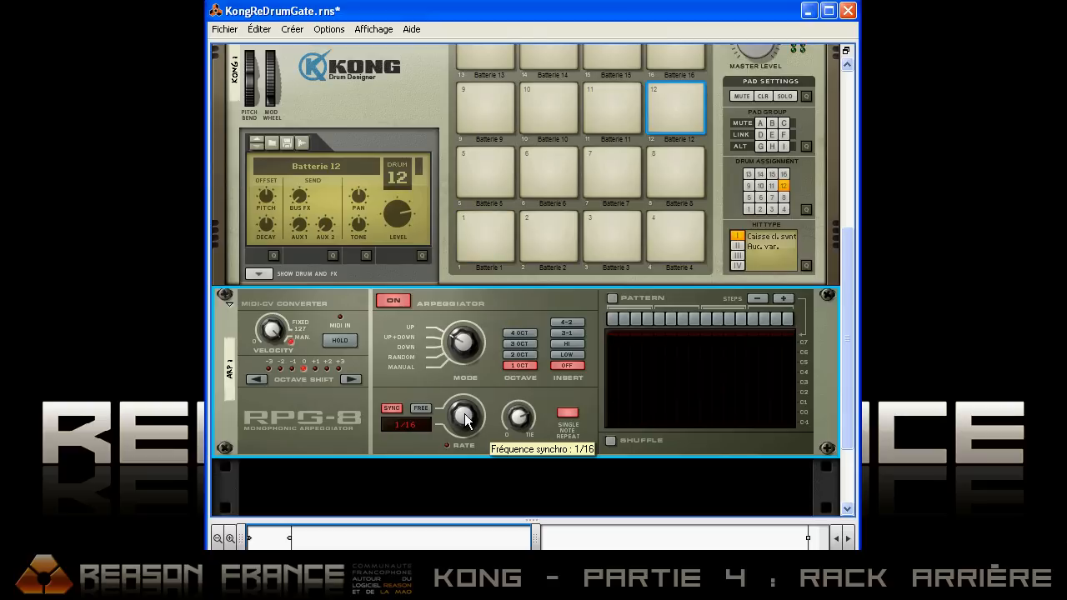
pyautogui.moveTo(464, 412); pyautogui.dragTo(465, 374)
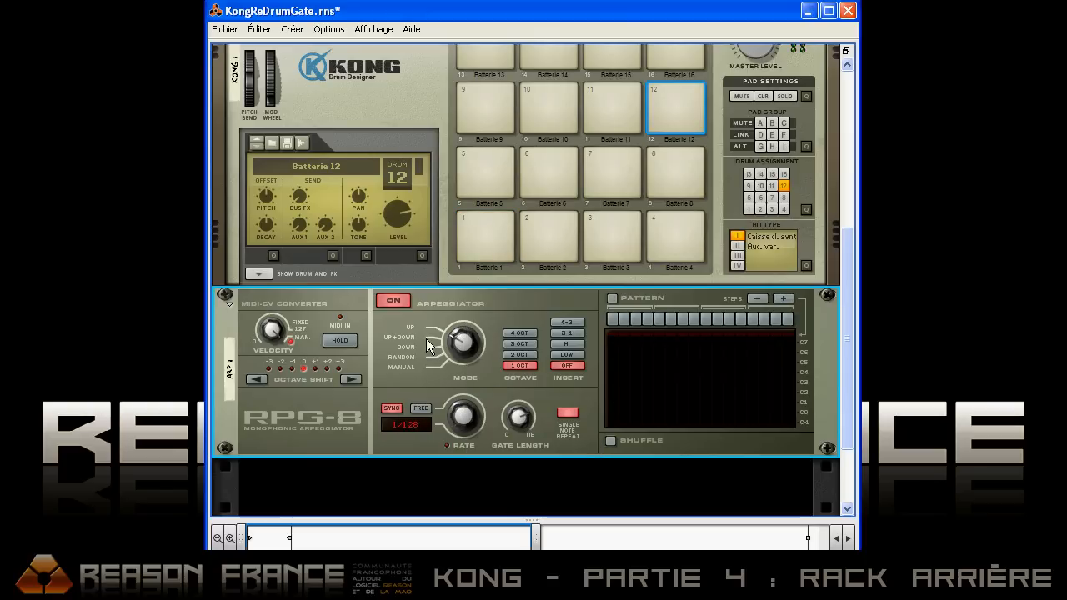
# Step: Delete the RPG-8 arpeggiator and add a SubTractor synthesizer below Kong
pyautogui.press('Delete')
pyautogui.click(497, 324)
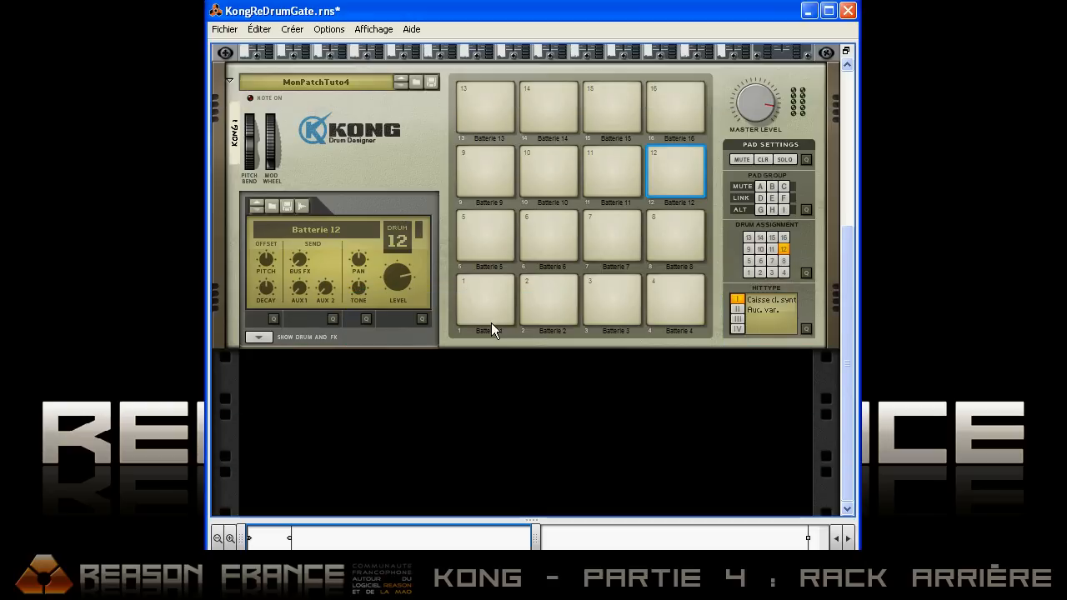
pyautogui.rightClick(376, 384)
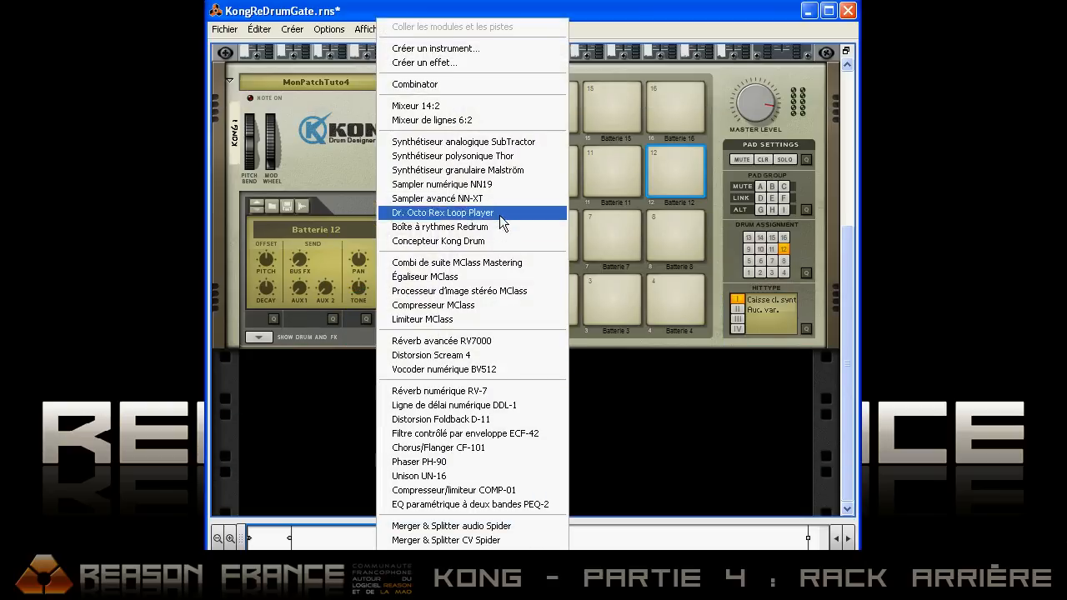
pyautogui.click(520, 141)
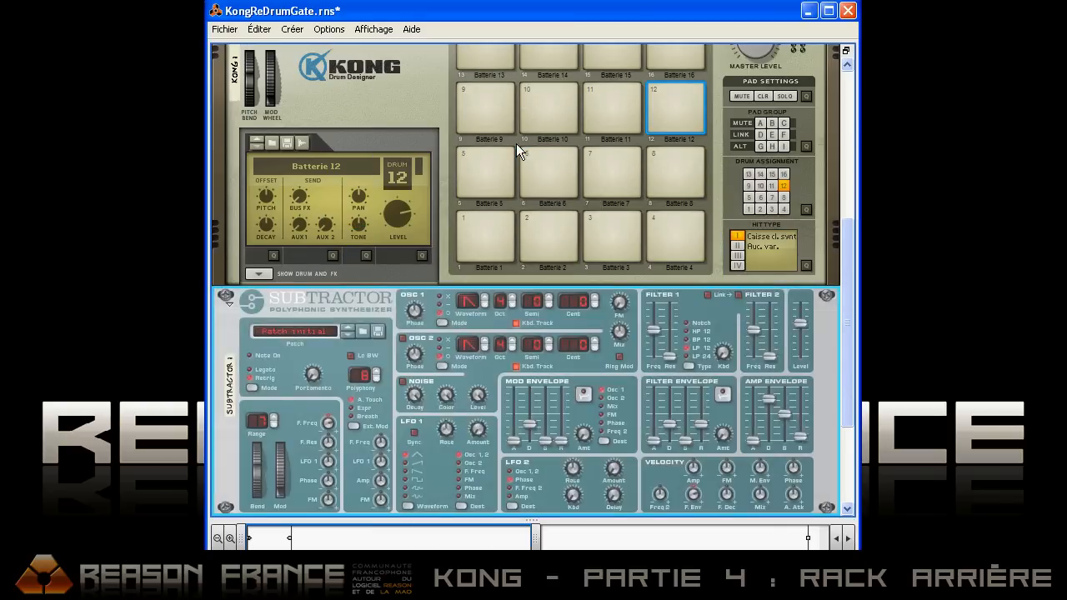
# Step: Connect the SubTractor's Mod Env modulation output to Kong pad 4's gate input on the rack's rear
pyautogui.press('Tab')
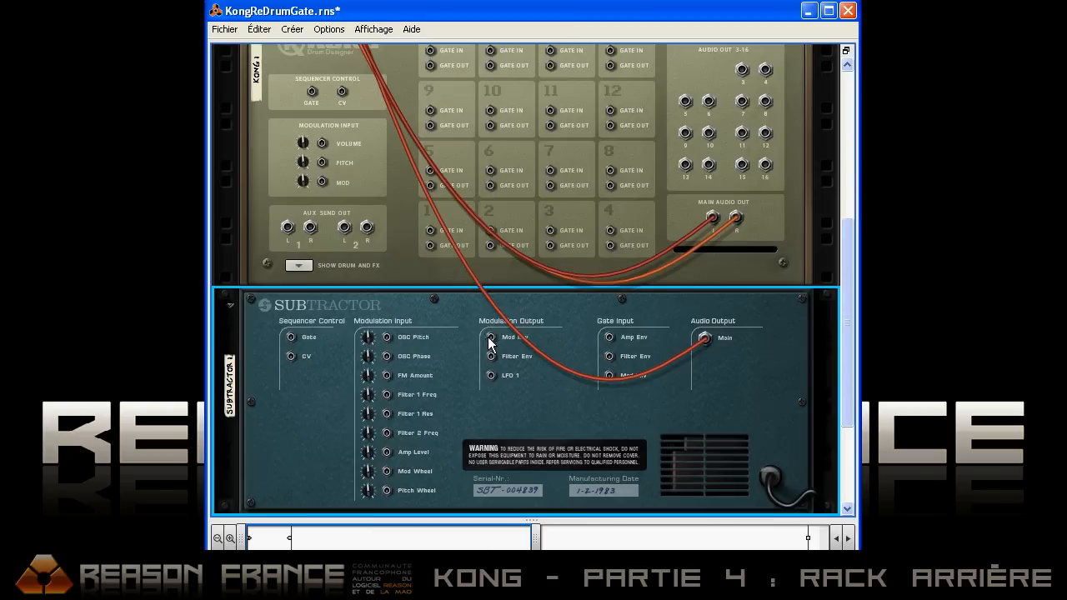
pyautogui.moveTo(491, 339); pyautogui.dragTo(612, 234)
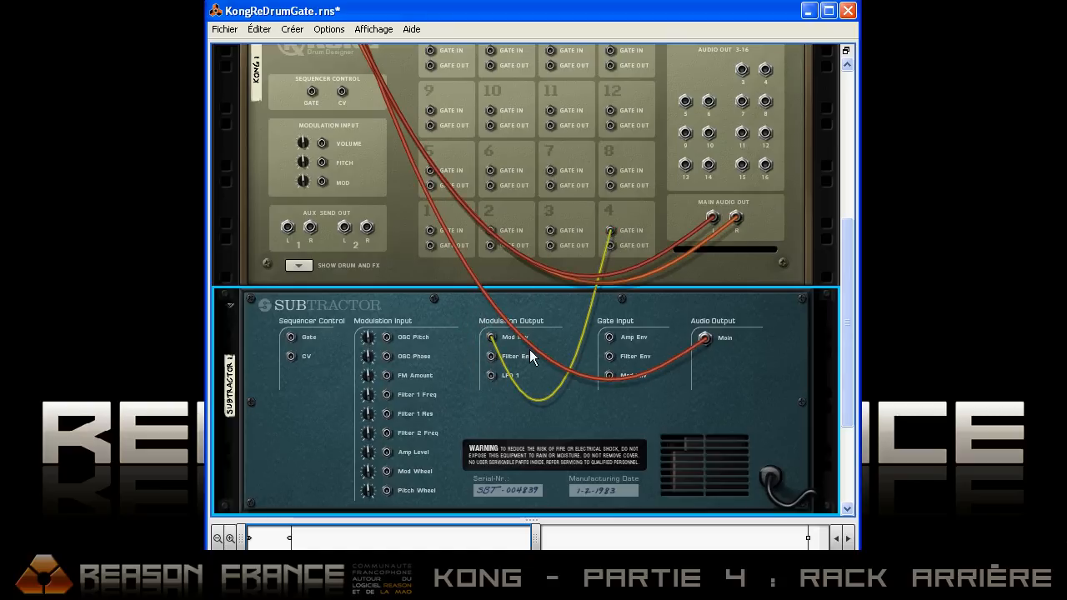
pyautogui.press('Tab')
# Step: Raise the SubTractor's output level and select Kong pad 4
pyautogui.moveTo(797, 326); pyautogui.dragTo(798, 315)
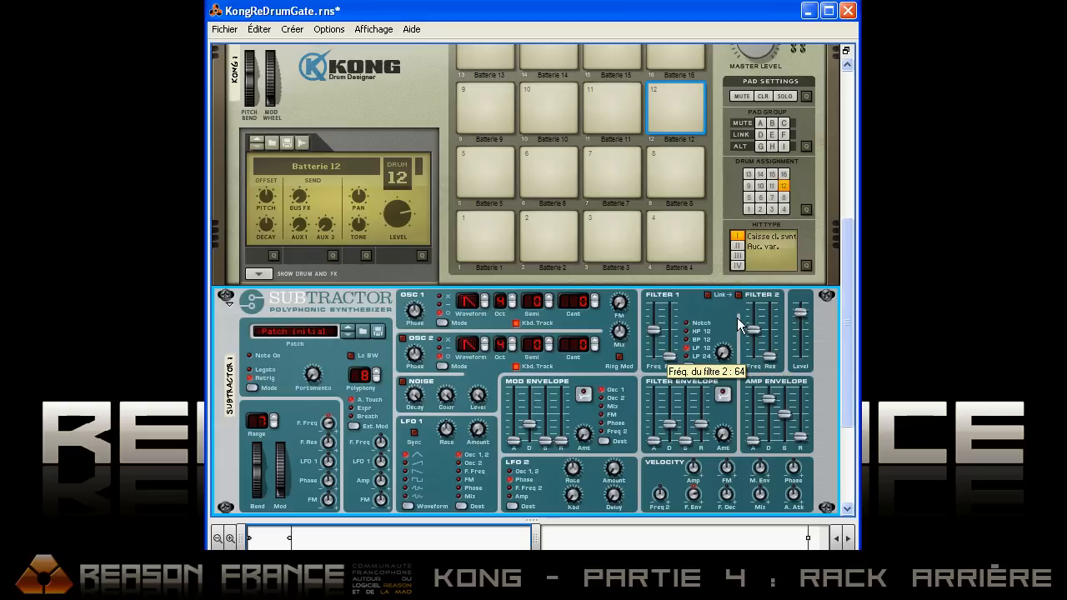
pyautogui.click(668, 226)
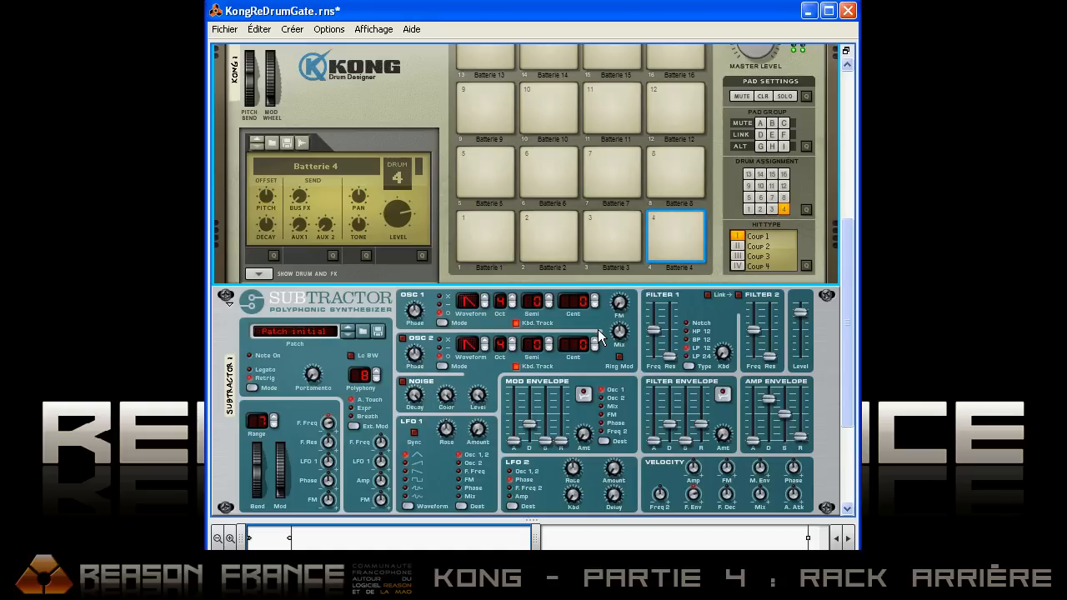
# Step: Move the pad 4 gate cable from the SubTractor's Mod Env output to its LFO 1 output
pyautogui.press('Tab')
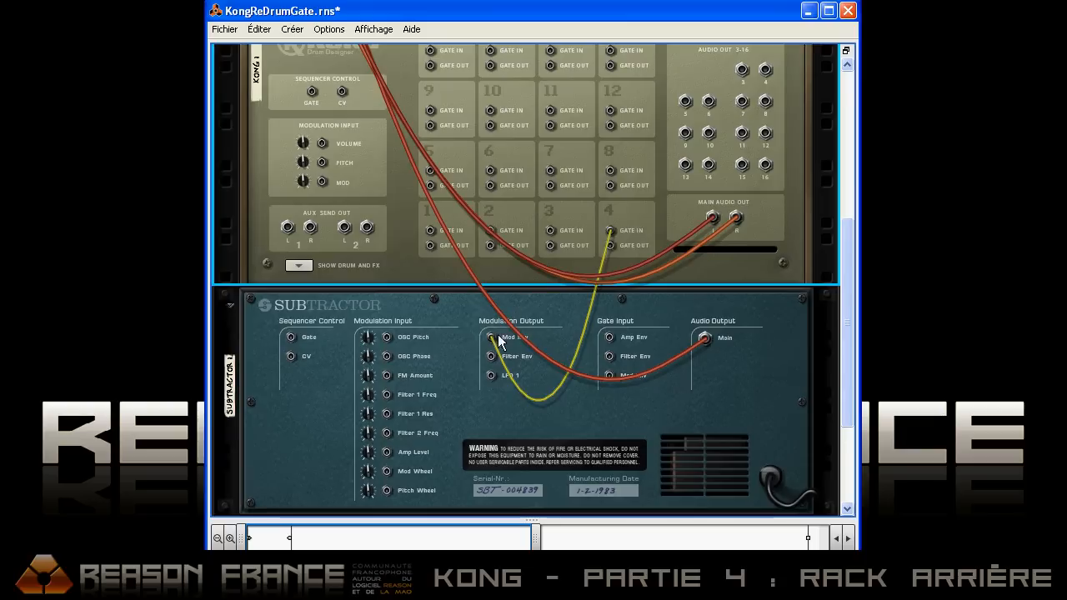
pyautogui.moveTo(491, 338); pyautogui.dragTo(492, 379)
pyautogui.press('Tab')
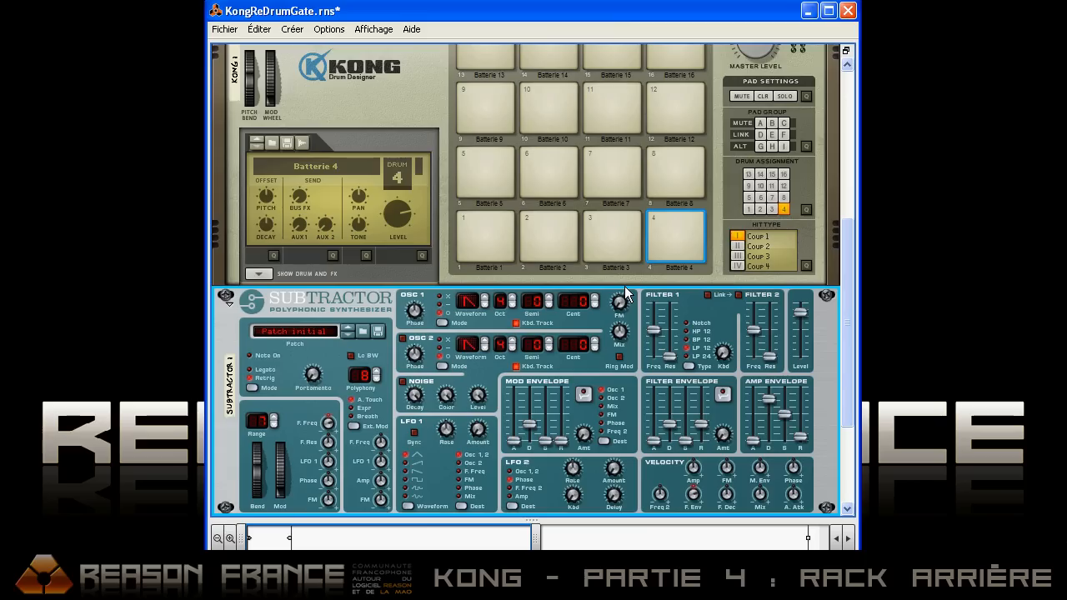
# Step: Select the third waveform for the SubTractor's LFO 1 and lower Kong's master level
pyautogui.moveTo(849, 274); pyautogui.dragTo(845, 279)
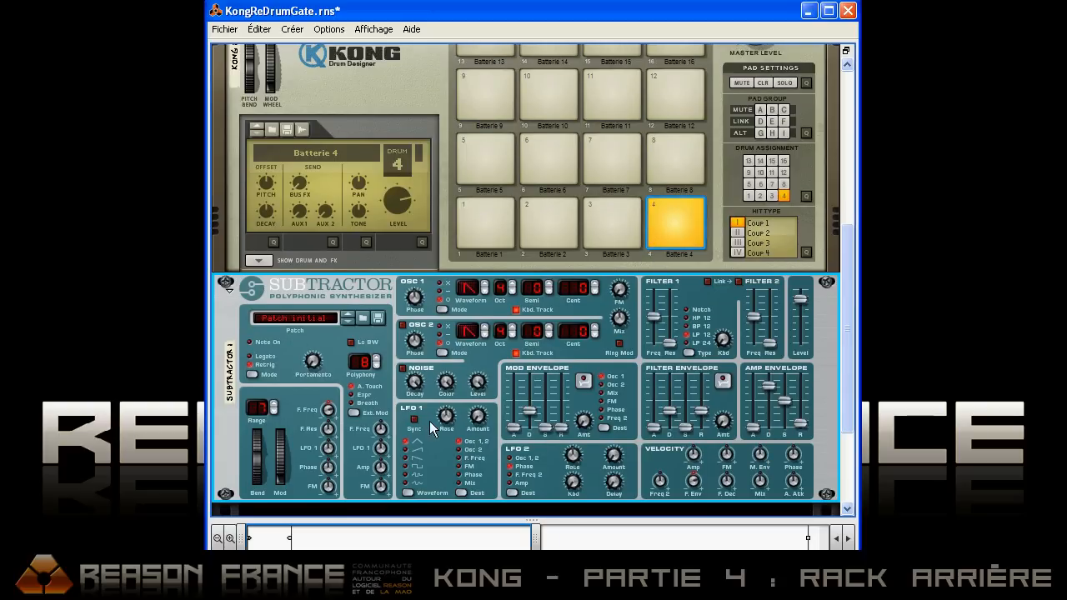
pyautogui.moveTo(451, 421)
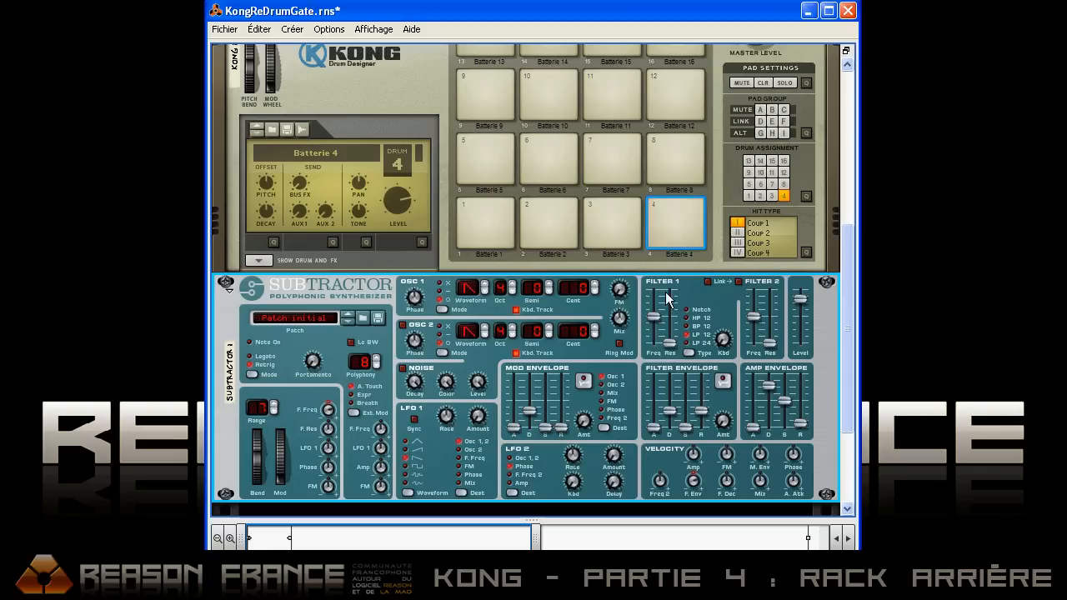
pyautogui.scroll(3, 759, 183)
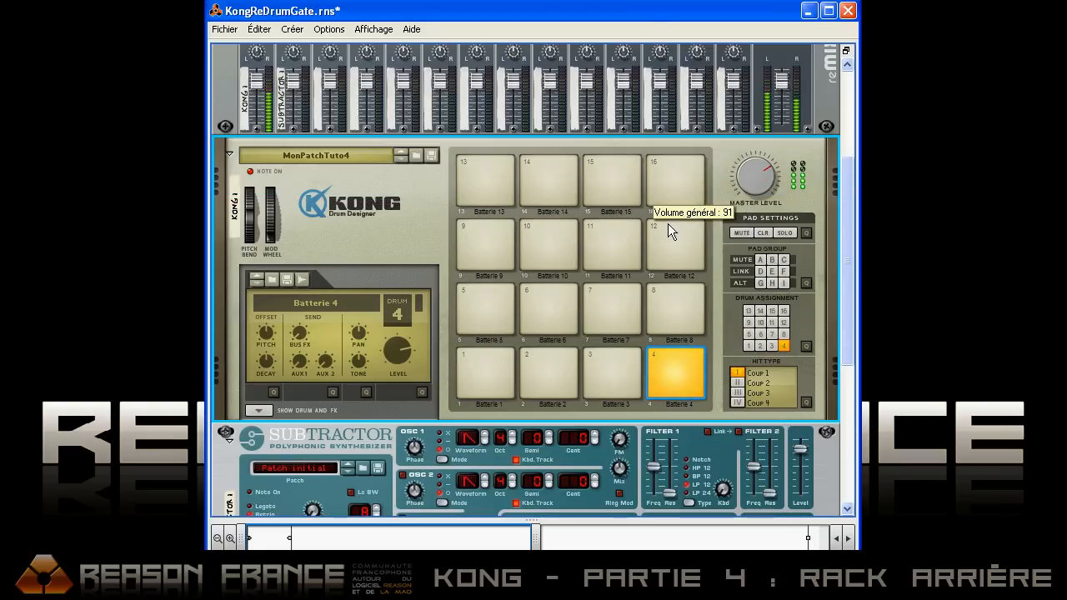
pyautogui.scroll(-4, 592, 240)
pyautogui.scroll(-2, 590, 239)
# Step: Vary the SubTractor's LFO 1 rate through 75 and 54, ending at 29
pyautogui.moveTo(446, 263); pyautogui.dragTo(445, 248)
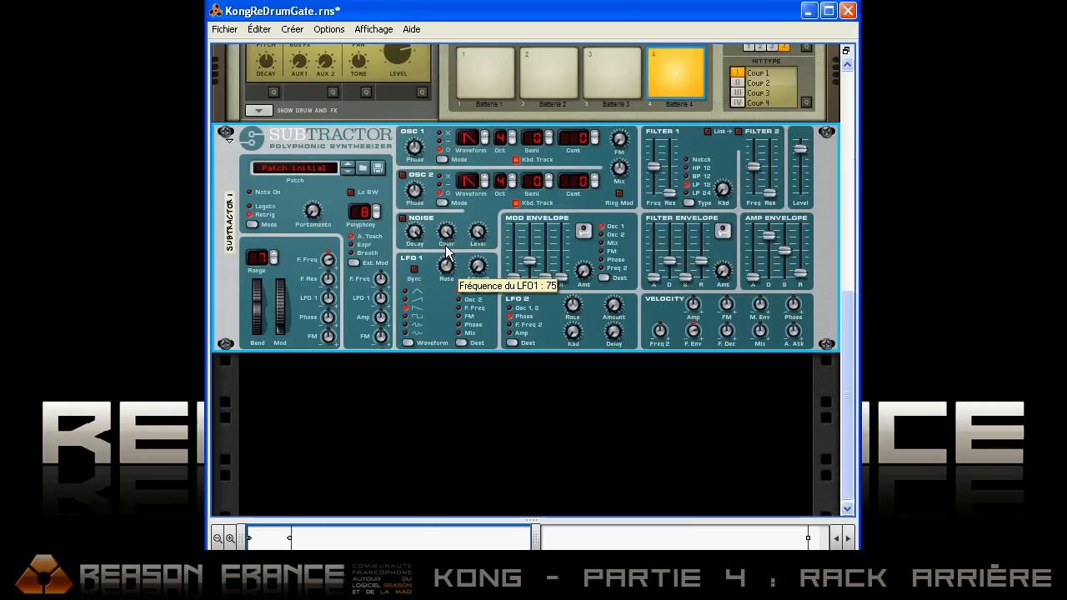
pyautogui.scroll(3, 728, 138)
pyautogui.scroll(1, 741, 125)
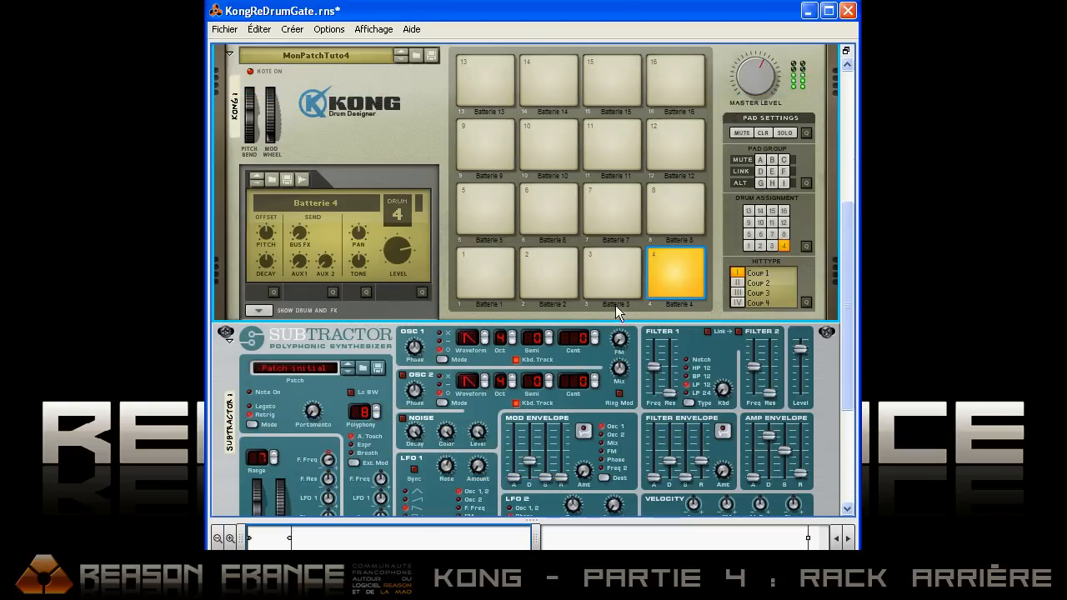
pyautogui.scroll(-3, 615, 305)
pyautogui.click(456, 327)
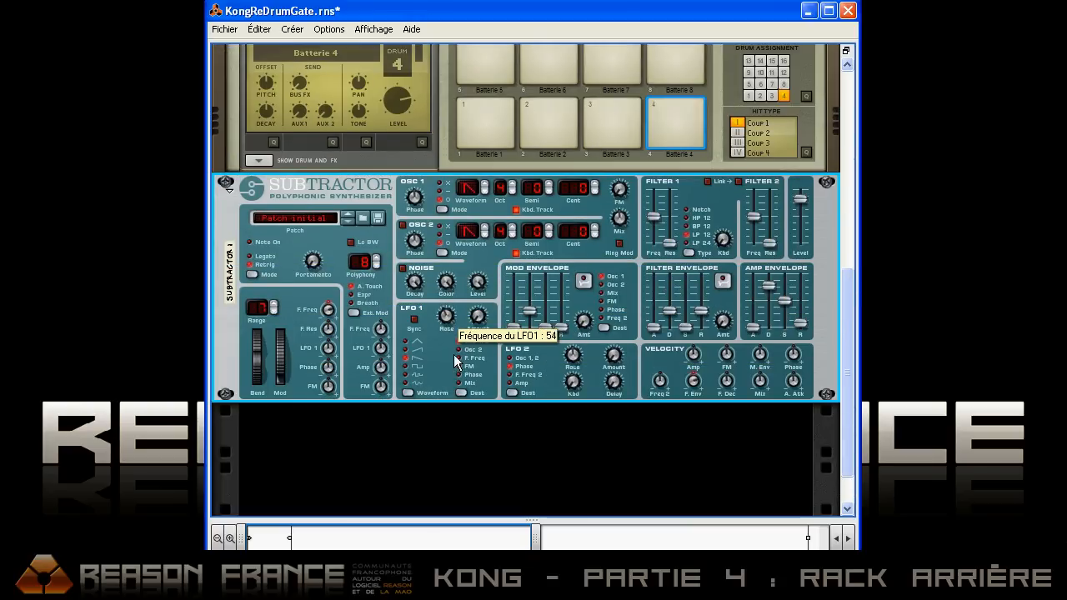
pyautogui.moveTo(456, 328); pyautogui.dragTo(468, 485)
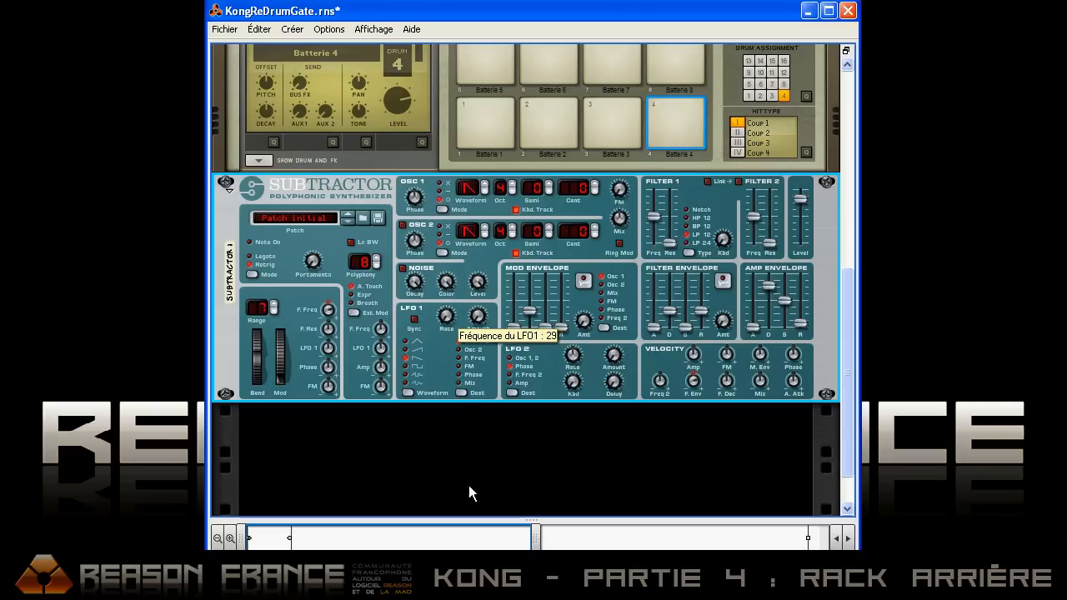
# Step: Disconnect the LFO 1 cable from Kong pad 4's gate input and try pulling a cable from pad 3's gate output
pyautogui.scroll(5, 555, 307)
pyautogui.press('Tab')
pyautogui.moveTo(615, 318); pyautogui.dragTo(617, 289)
pyautogui.scroll(-3, 571, 314)
pyautogui.scroll(1, 597, 309)
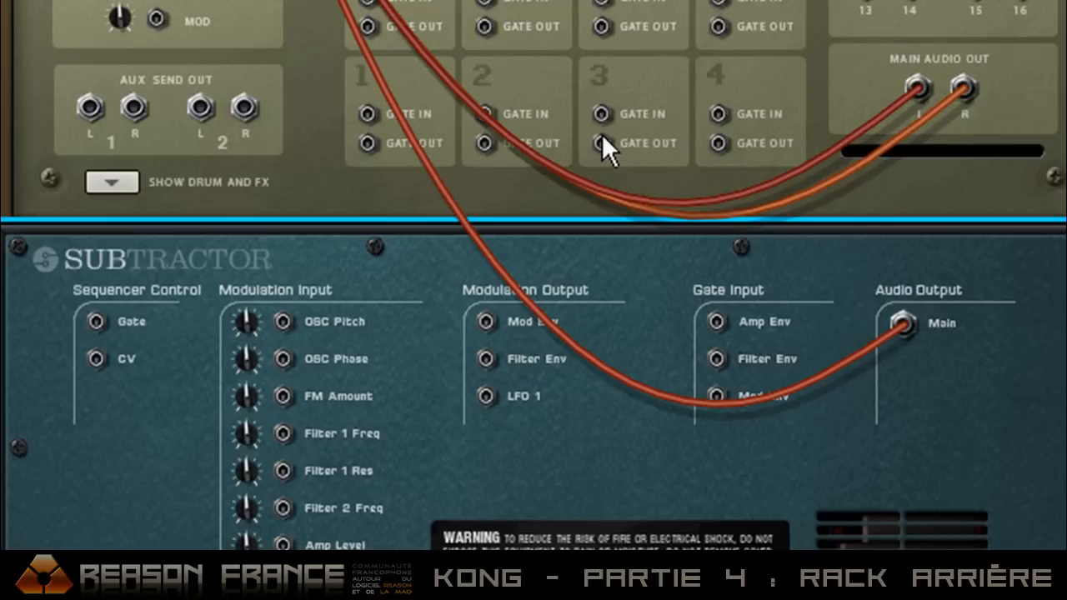
pyautogui.moveTo(602, 142); pyautogui.dragTo(321, 258)
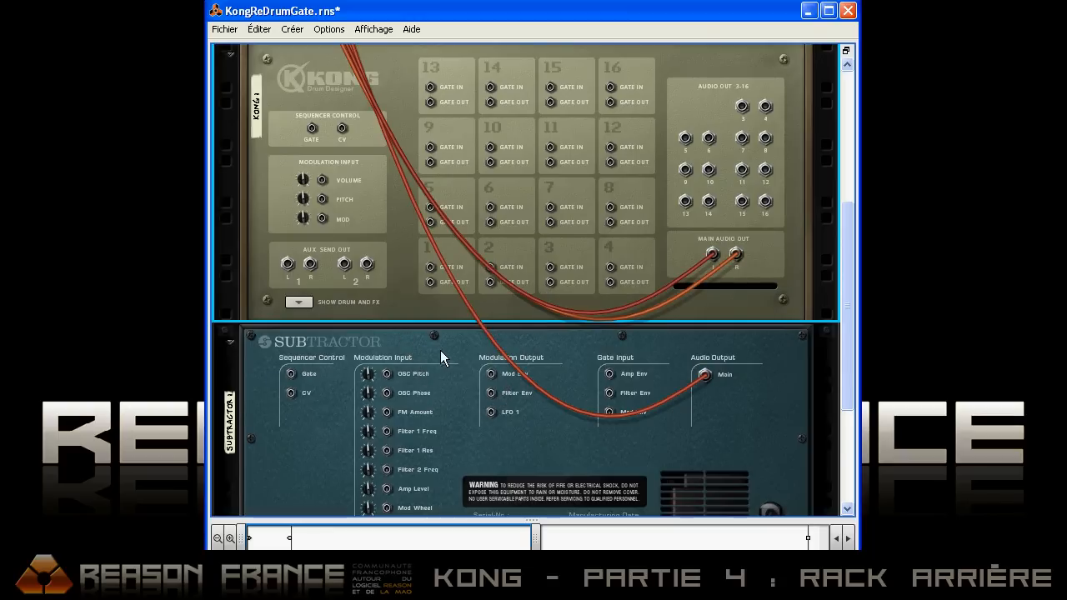
# Step: Delete the SubTractor and add a Dr. Octo Rex Loop Player below Kong
pyautogui.press('Delete')
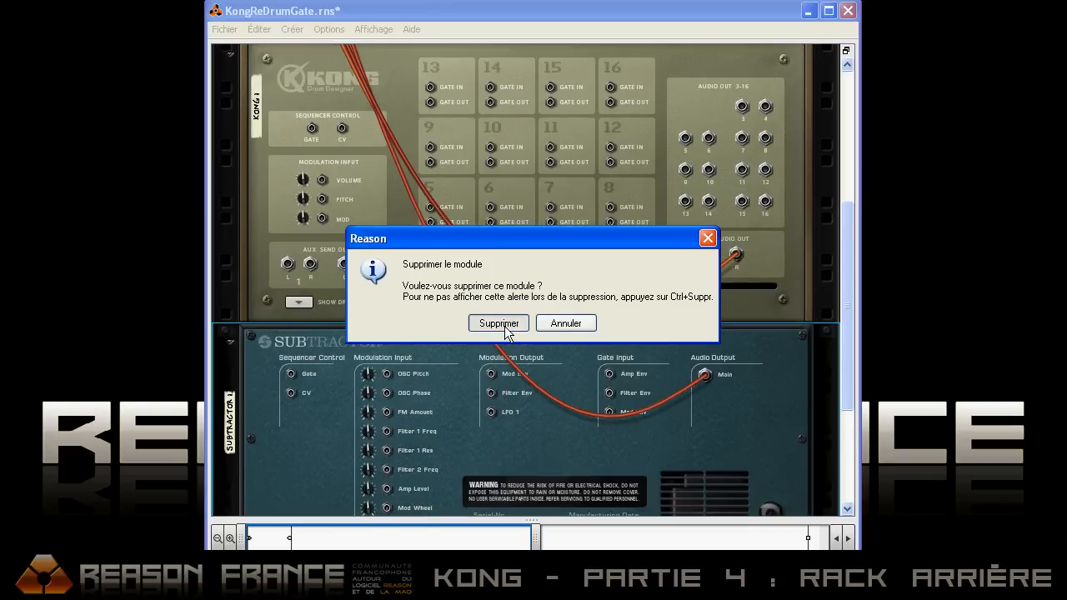
pyautogui.click(498, 320)
pyautogui.rightClick(405, 381)
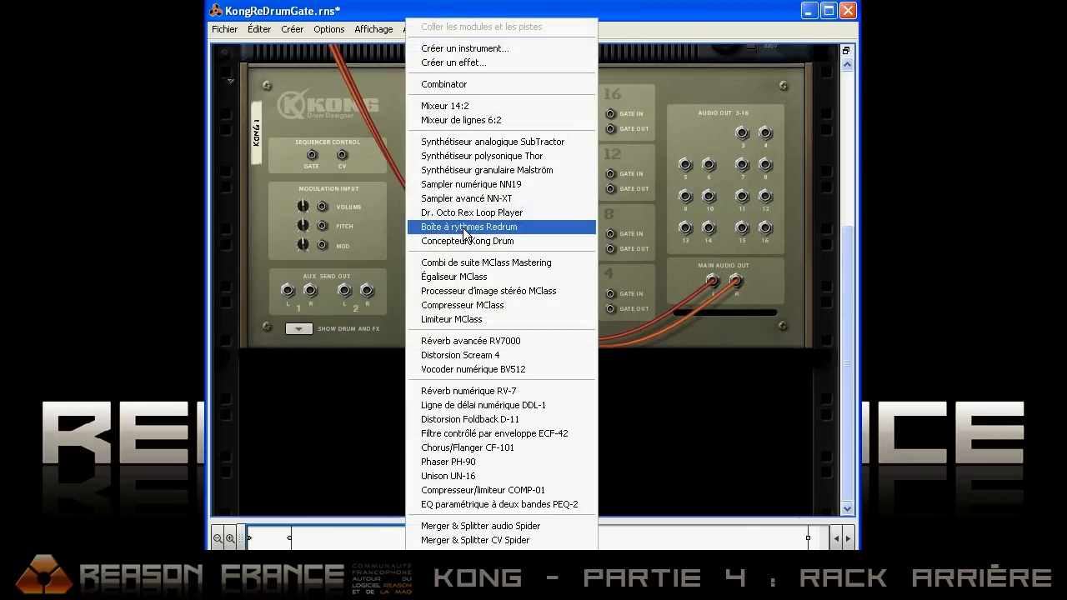
pyautogui.click(460, 219)
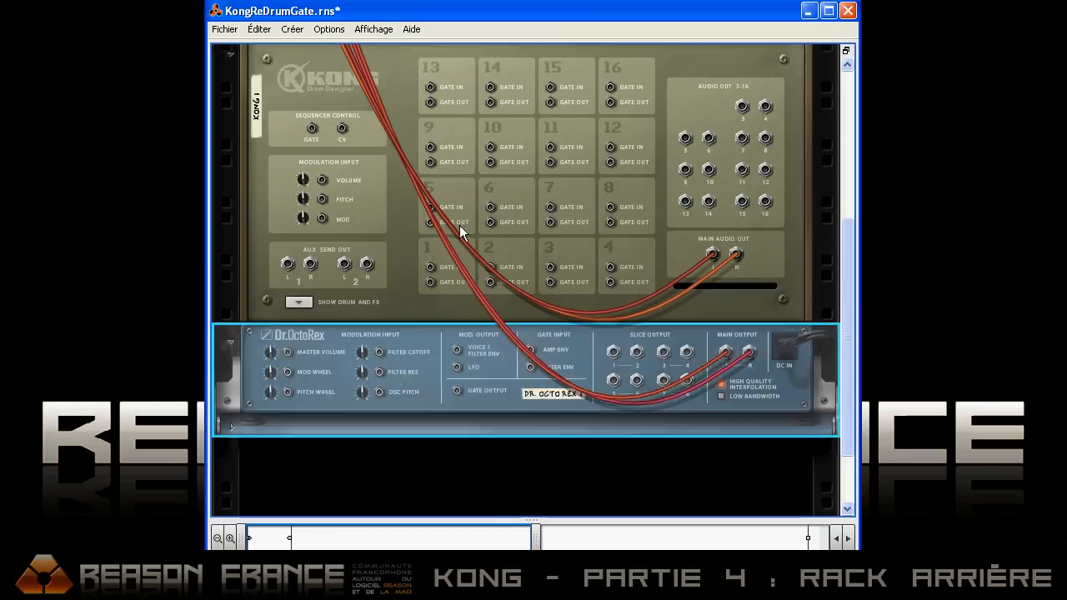
# Step: Load Clb05_Bouncer_127_SHA.rx2 from Drums Loops into the Dr. Octo Rex and run it at a volume of 81
pyautogui.press('Tab')
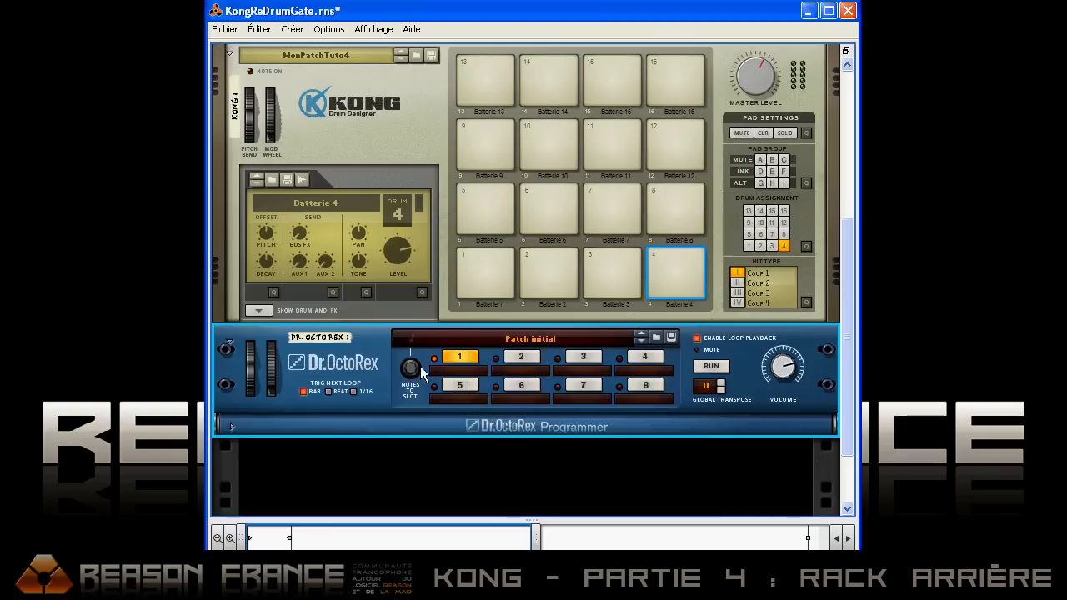
pyautogui.click(656, 338)
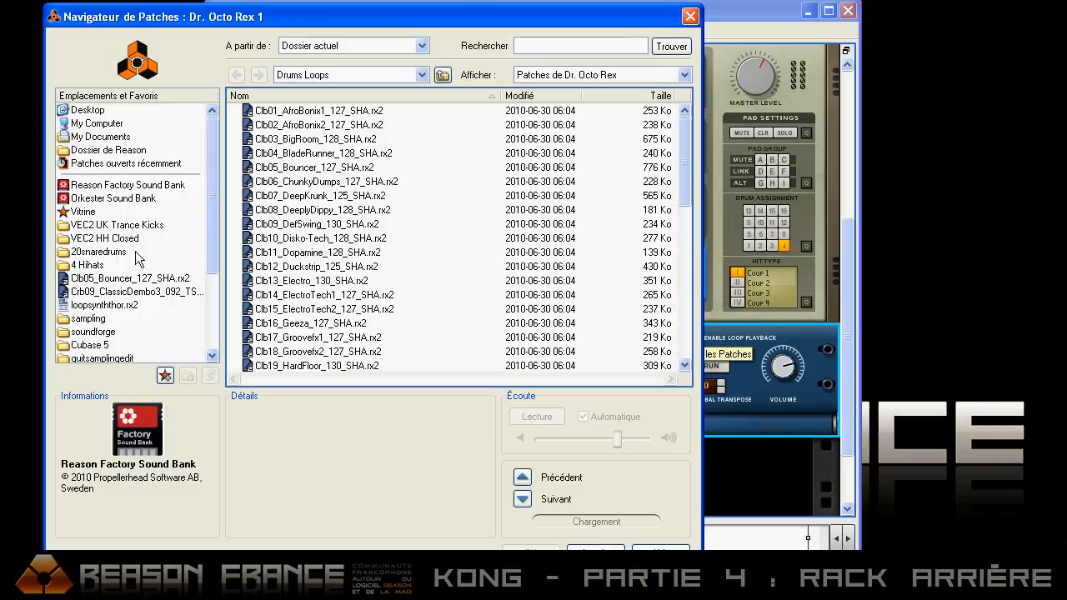
pyautogui.click(122, 279)
pyautogui.click(306, 169)
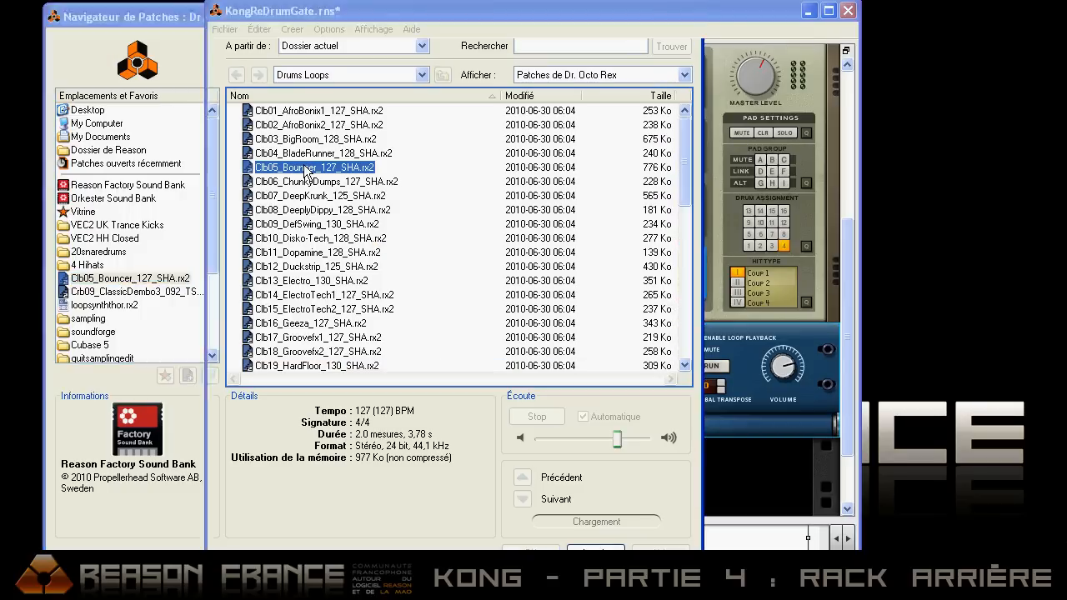
pyautogui.doubleClick(306, 169)
pyautogui.moveTo(789, 371); pyautogui.dragTo(788, 396)
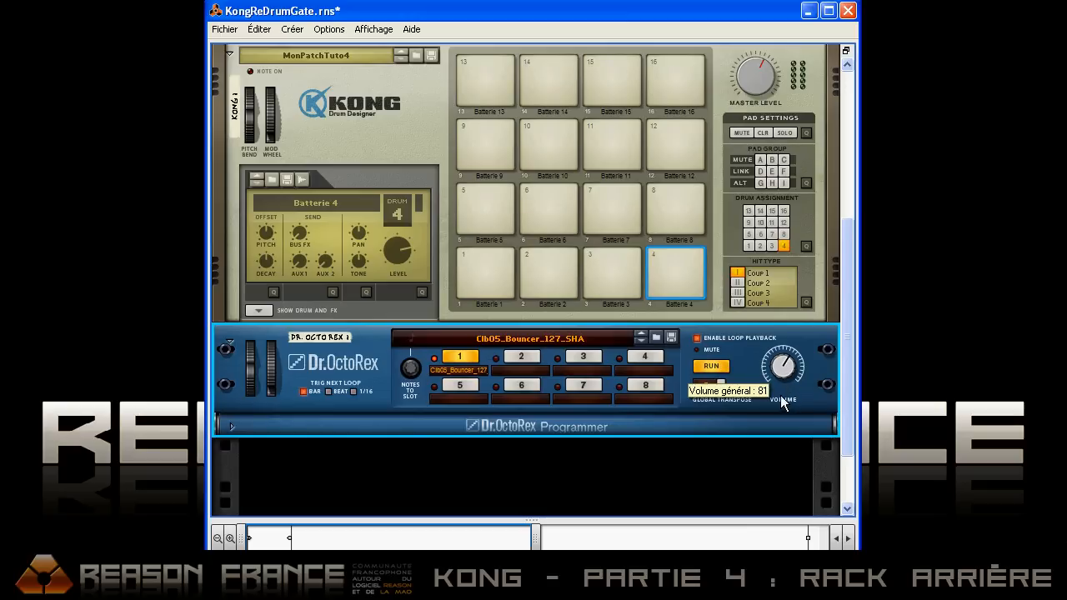
# Step: Connect Kong's pad 4 gate output to the Dr. Octo Rex master volume modulation input and set its modulation amount to 127
pyautogui.press('Tab')
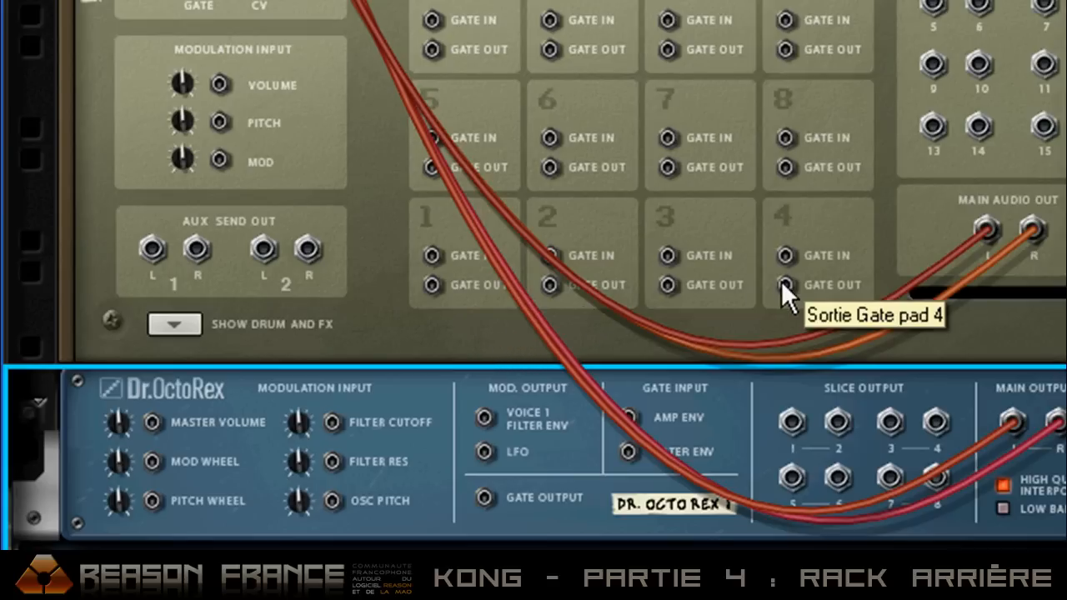
pyautogui.moveTo(783, 286); pyautogui.dragTo(149, 424)
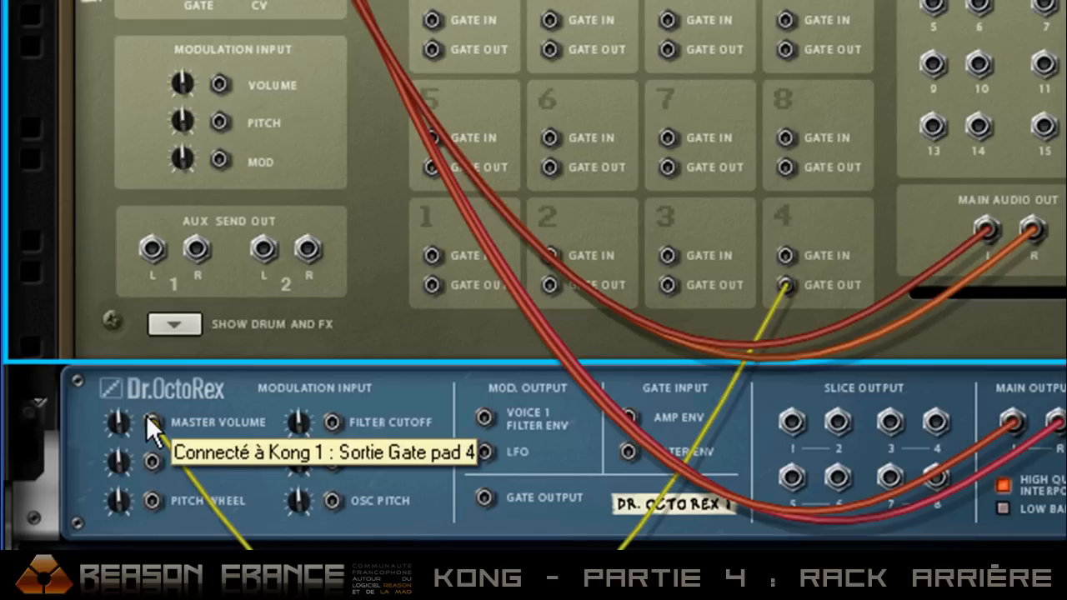
pyautogui.moveTo(114, 423); pyautogui.dragTo(130, 135)
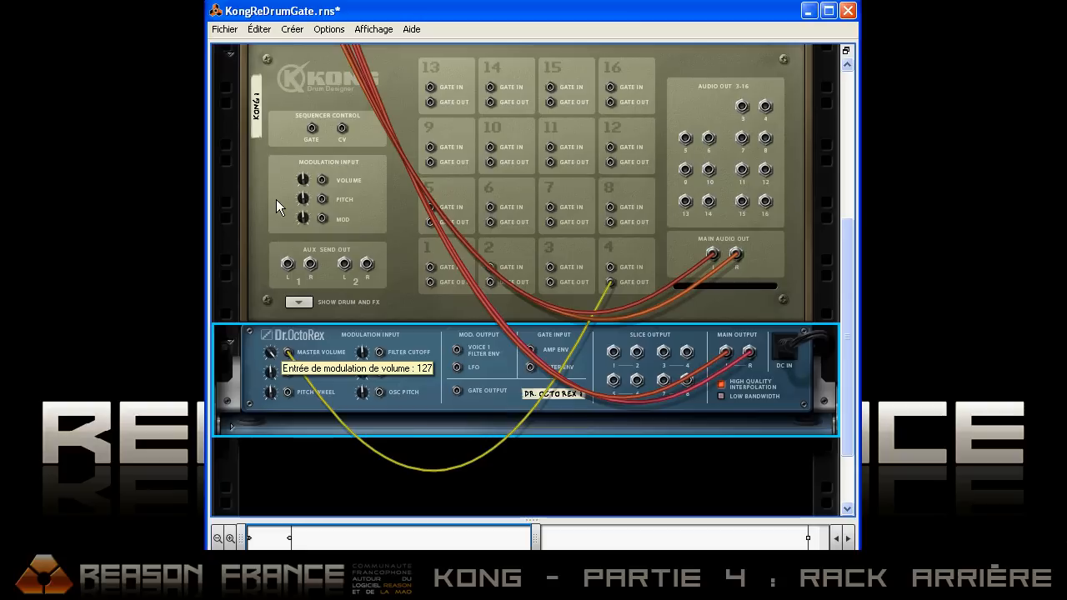
# Step: Return to the rack front and trigger Kong pad 4 repeatedly to test its effect on the Dr. Octo Rex loop volume
pyautogui.press('Tab')
pyautogui.click(671, 256)
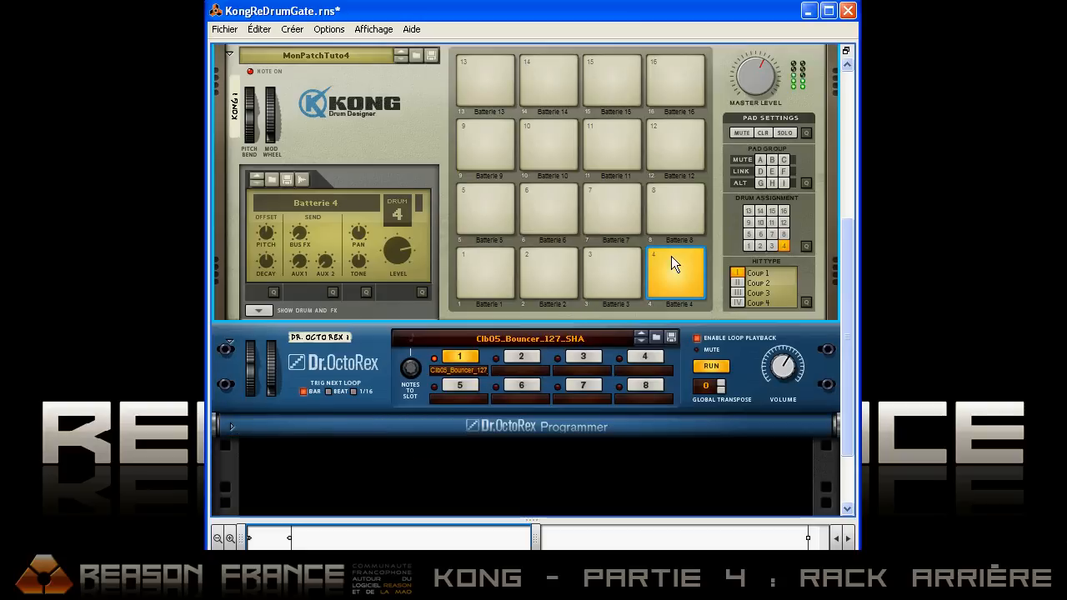
pyautogui.click(681, 257)
pyautogui.click(671, 254)
pyautogui.click(671, 254)
pyautogui.click(671, 254)
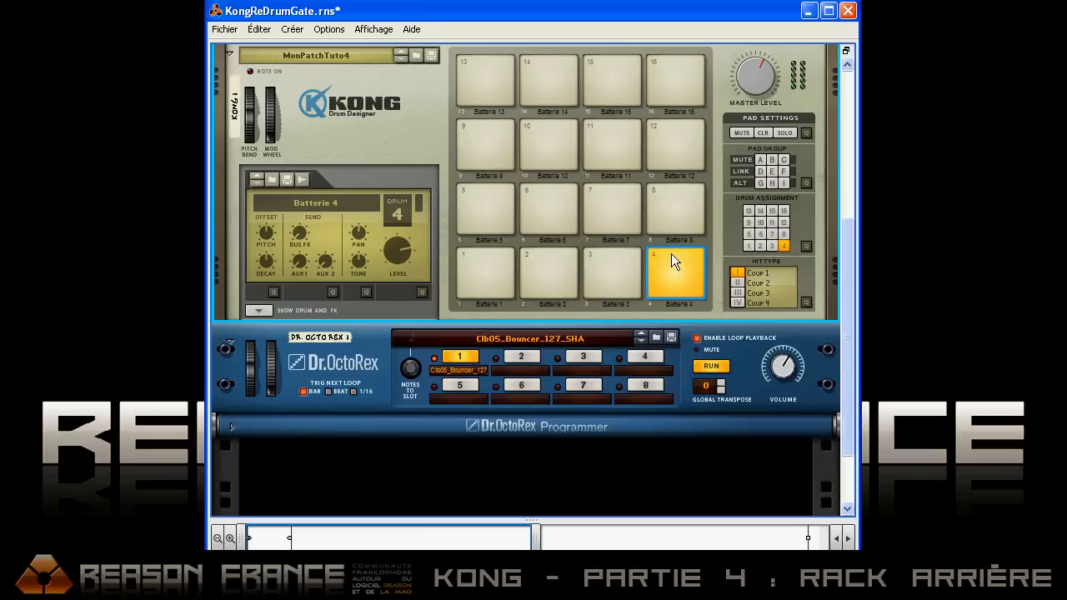
pyautogui.click(671, 253)
# Step: Reveal the sequencer to select the Kong 1 track for input, then collapse it and trigger pad 4 again
pyautogui.moveTo(548, 519); pyautogui.dragTo(500, 302)
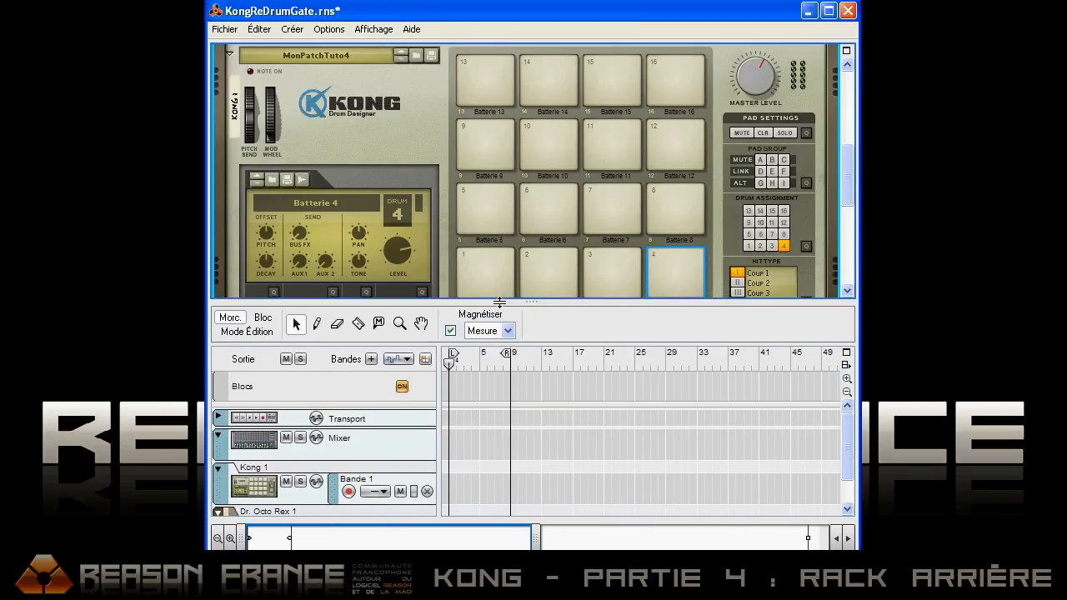
pyautogui.click(255, 482)
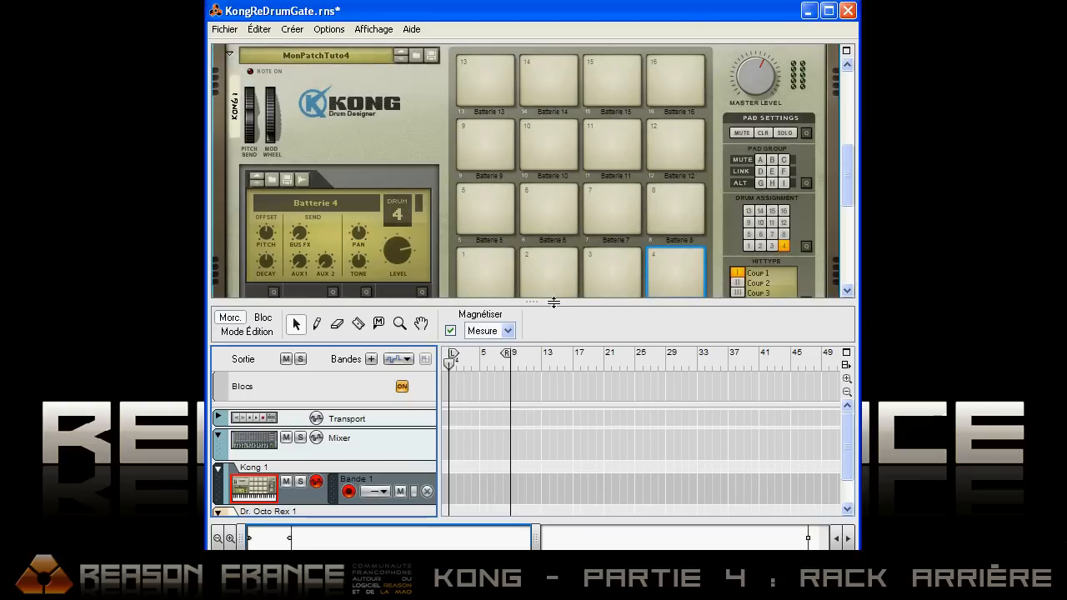
pyautogui.moveTo(554, 359); pyautogui.dragTo(538, 541)
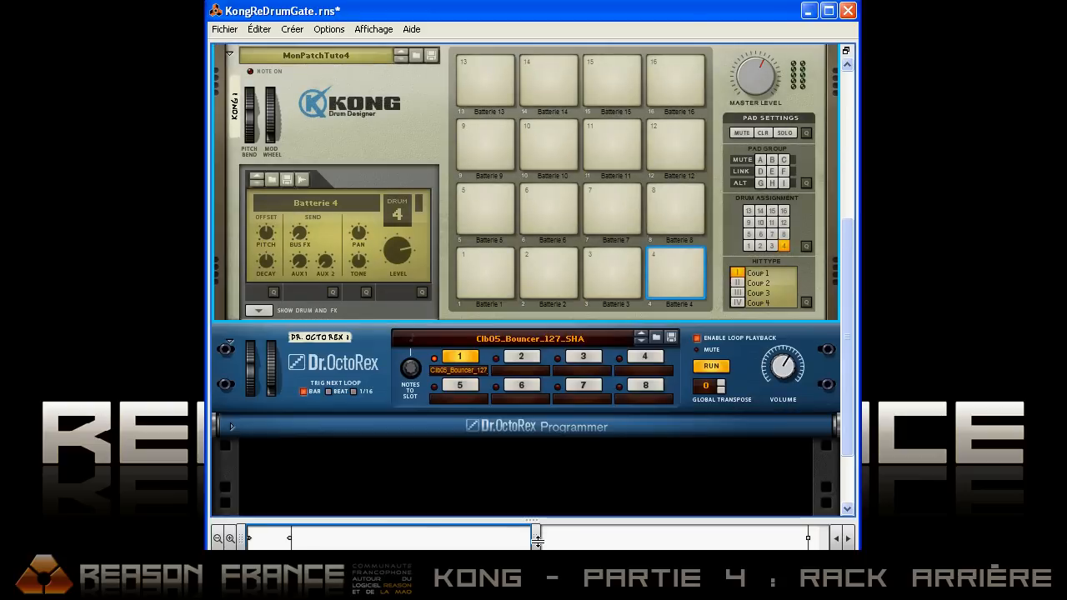
pyautogui.click(668, 263)
# Step: Show Kong's drum and effects section for pad 4 and trigger the pad with its NN-Nano settings in view
pyautogui.click(258, 310)
pyautogui.click(674, 255)
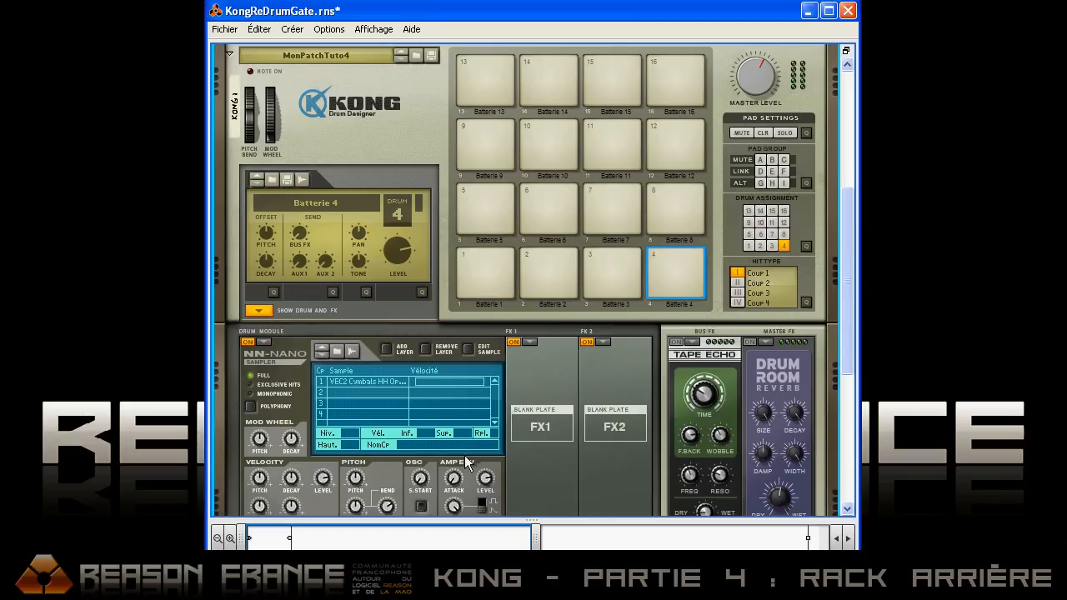
pyautogui.moveTo(491, 514); pyautogui.dragTo(492, 551)
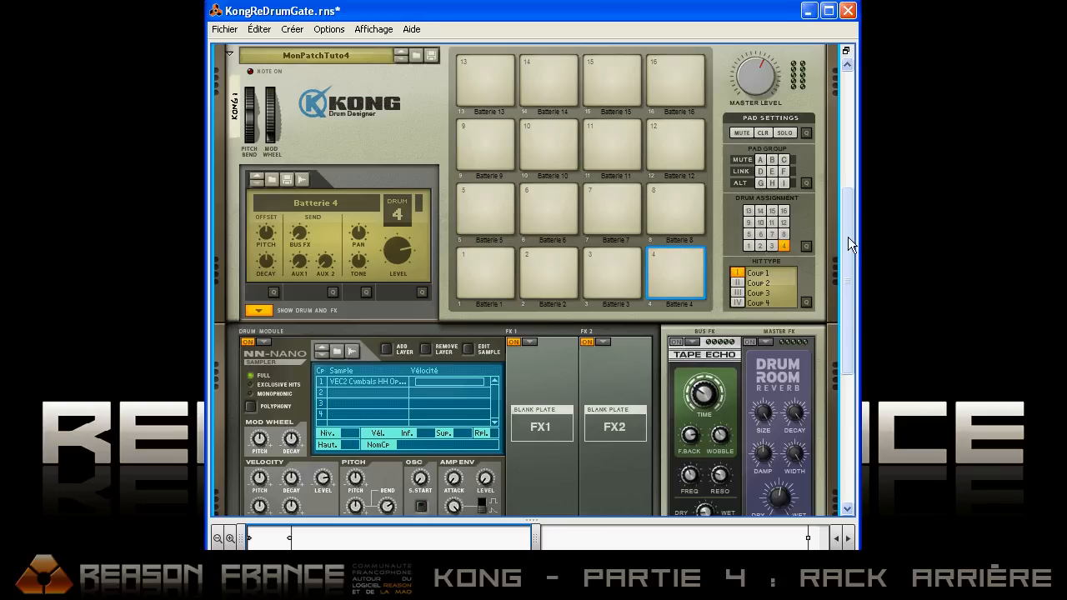
pyautogui.scroll(-2, 836, 245)
pyautogui.click(695, 223)
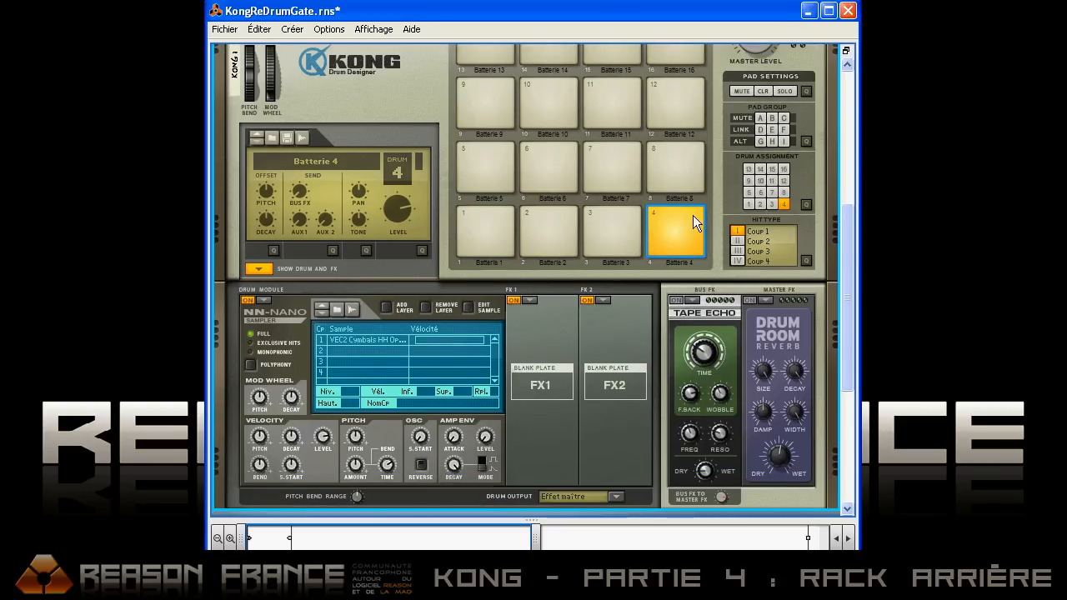
pyautogui.click(682, 227)
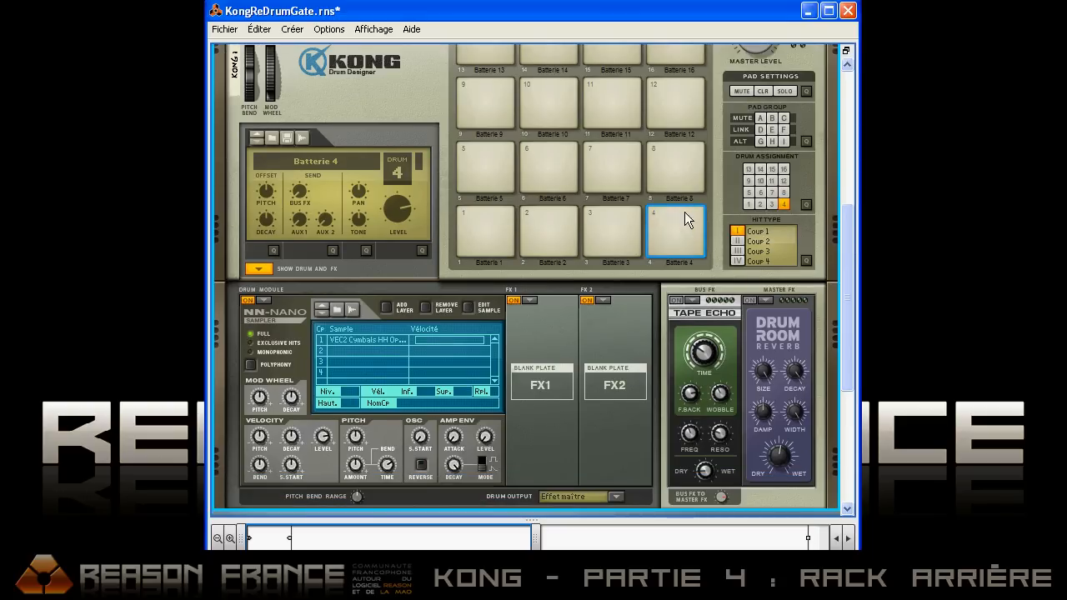